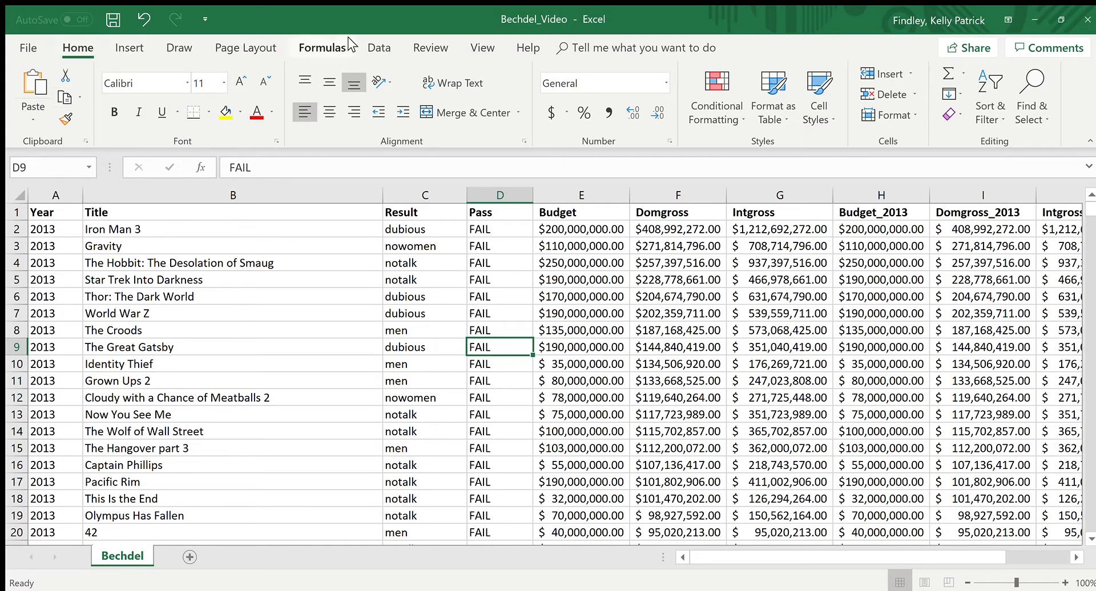
Step: Turn on filtering for the header row of the Bechdel movie table
left_click(377, 49)
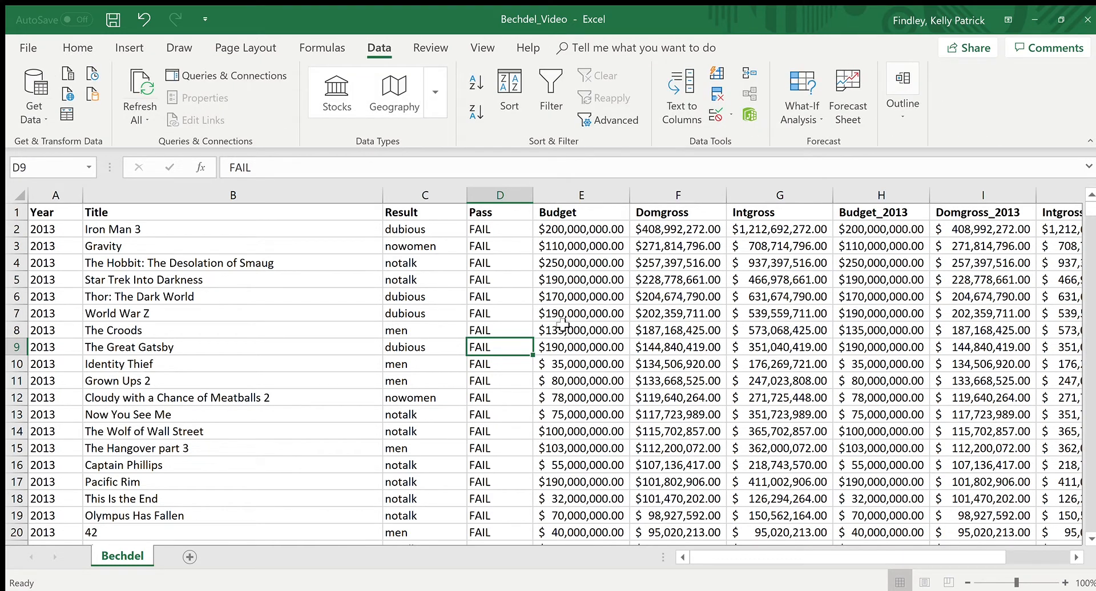
left_click(548, 115)
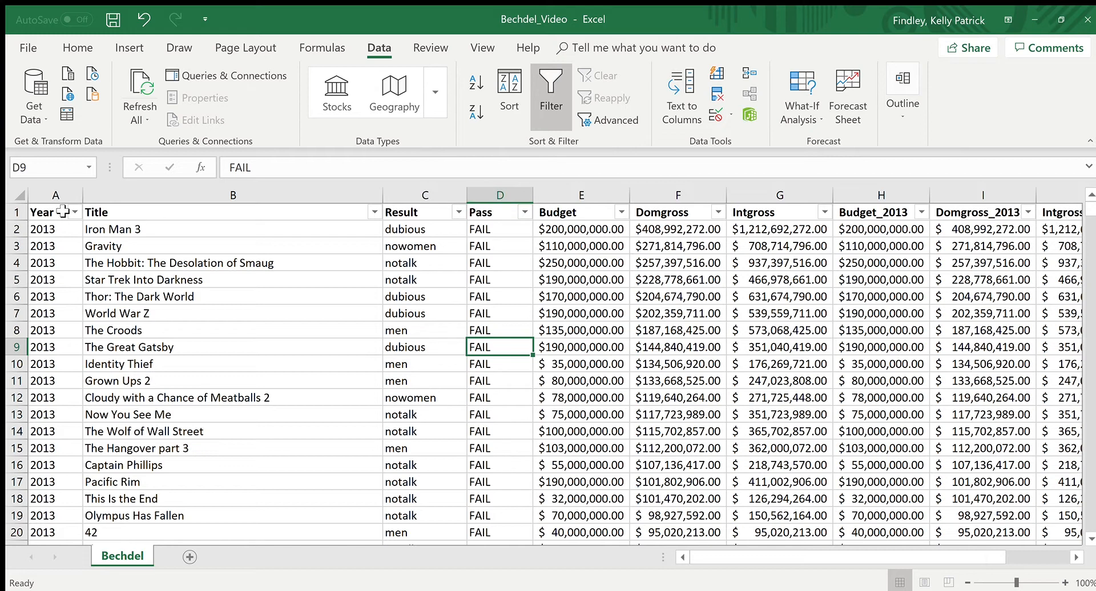
Step: Examine the Result and Pass columns in the first rows of the movie table
left_click(610, 286)
left_click(502, 244)
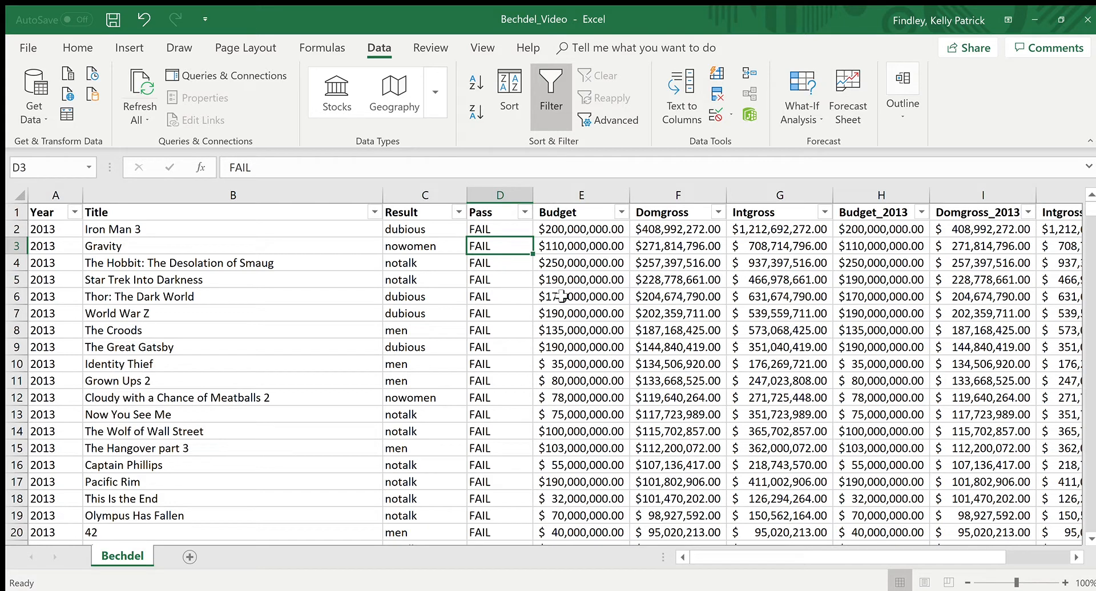
left_click(436, 251)
left_click(477, 251)
left_click(456, 294)
left_click(501, 266)
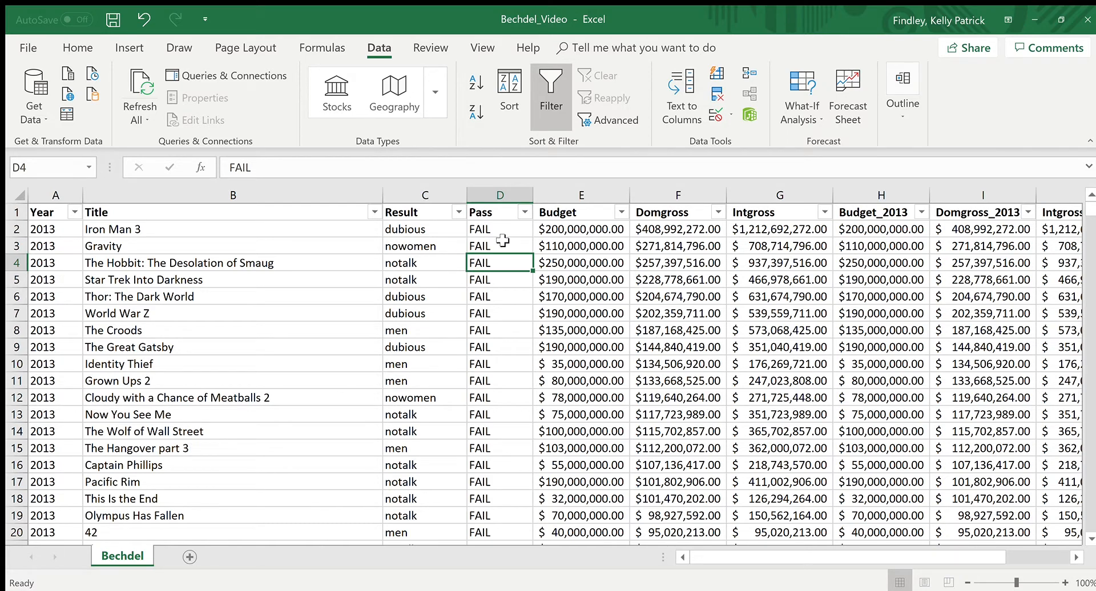
scroll(510, 352, "down", 2)
scroll(510, 352, "up", 2)
scroll(510, 353, "down", 4)
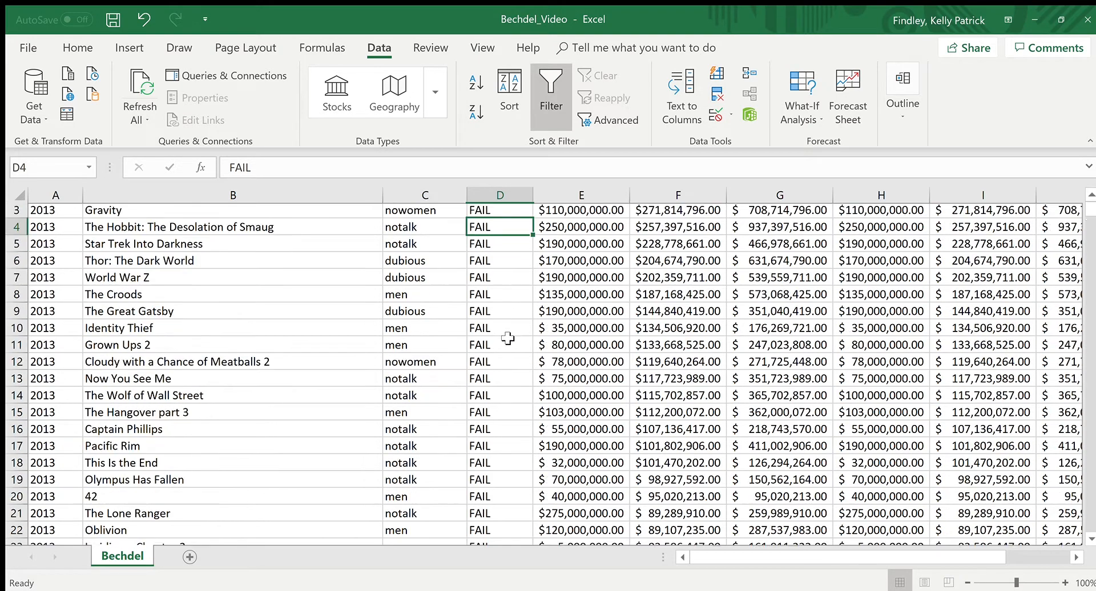
scroll(509, 352, "up", 4)
left_click(444, 328)
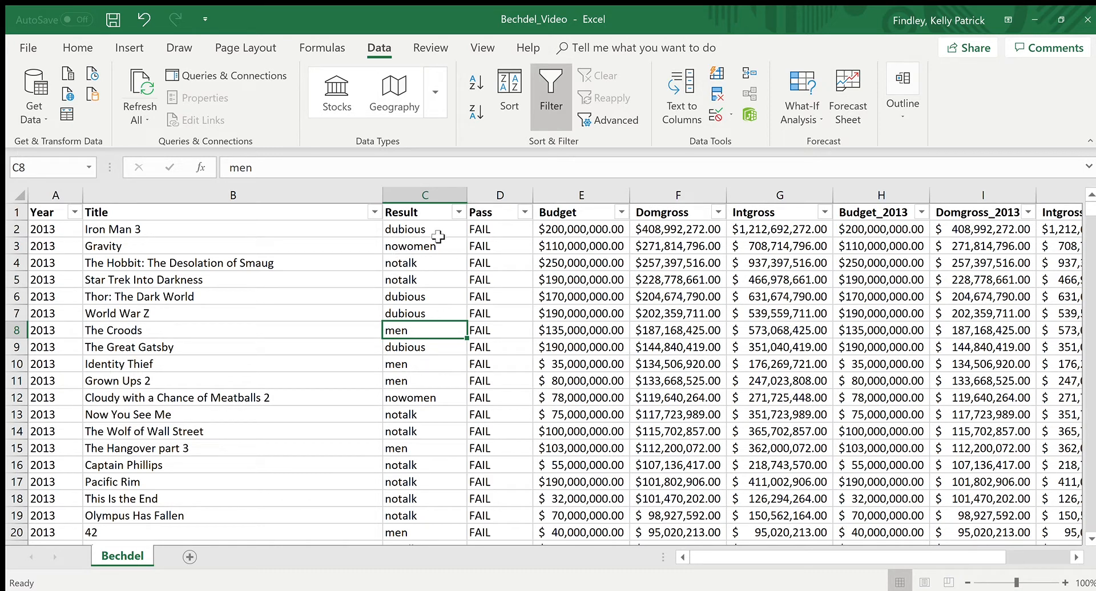
Step: Compare the Result codes for Iron Man 3, Gravity, The Hobbit, Star Trek Into Darkness and The Croods
left_click(361, 233)
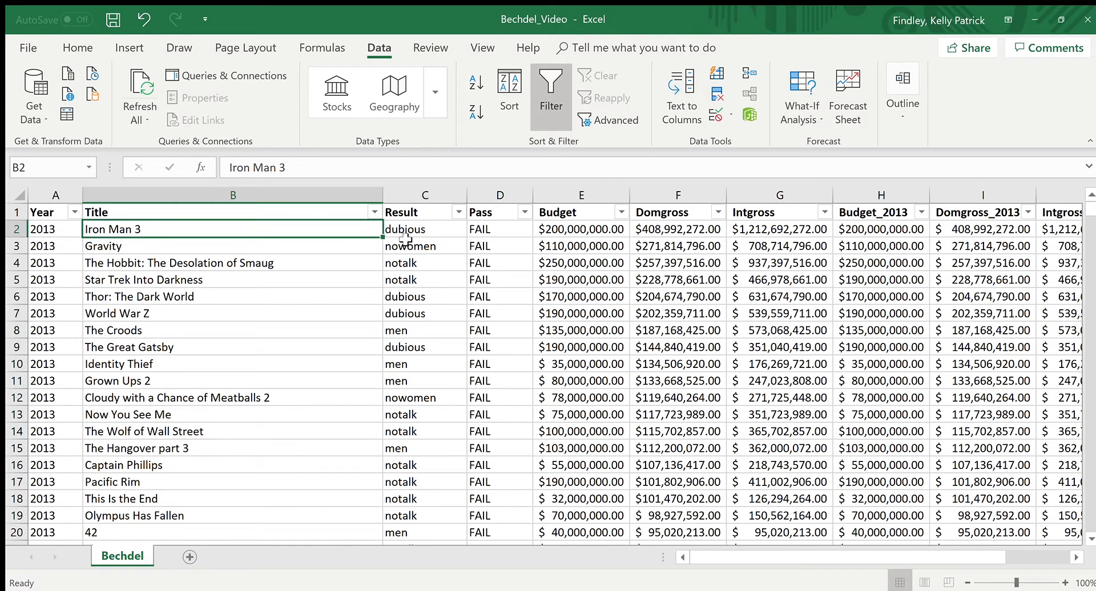
left_click(435, 228)
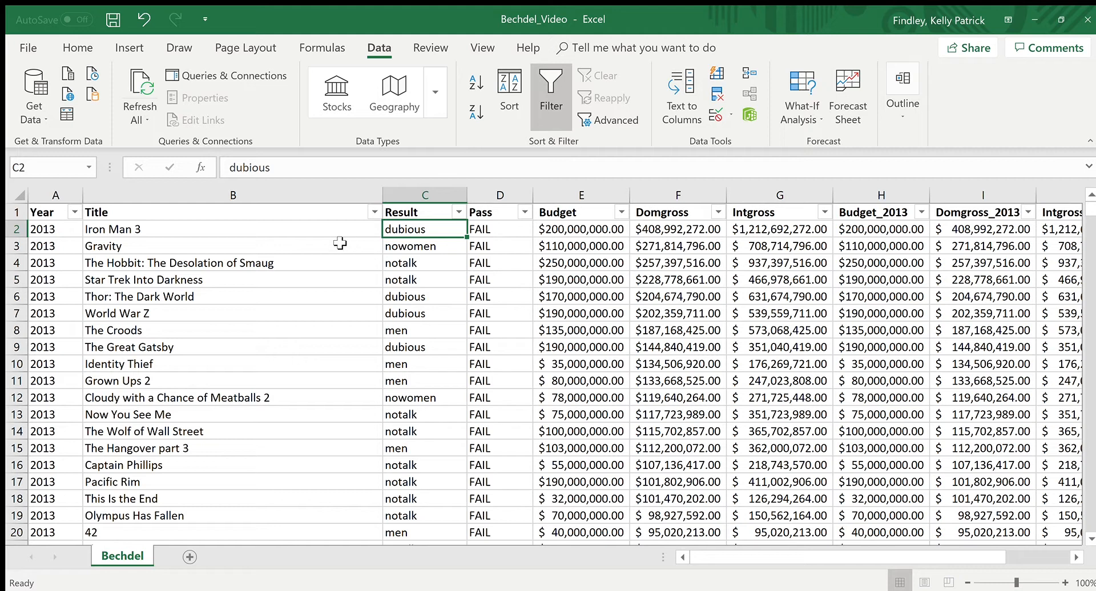
left_click(336, 250)
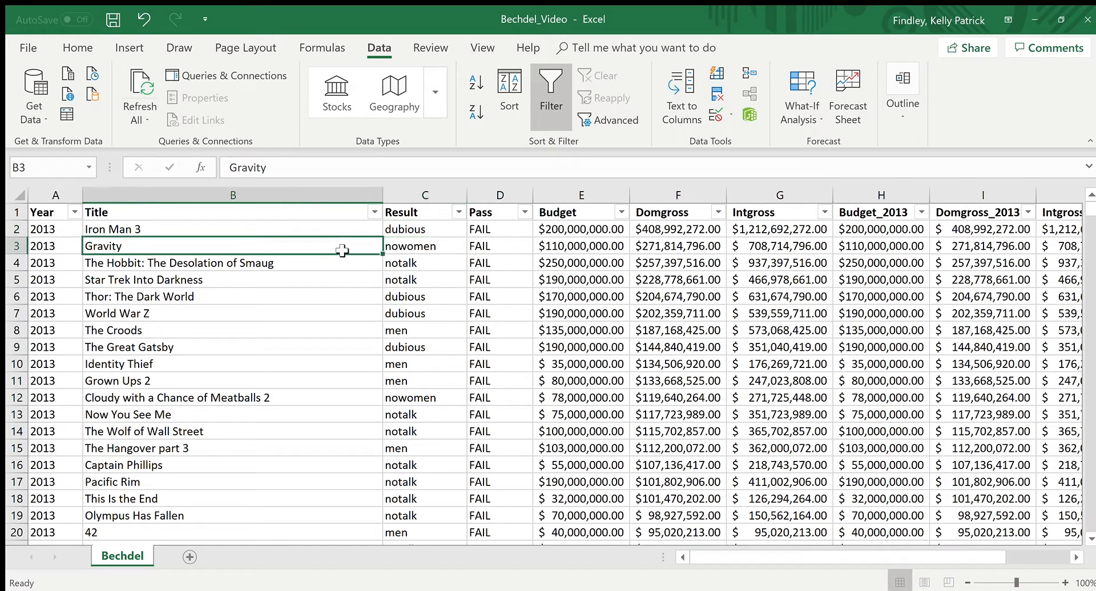
left_click(414, 249)
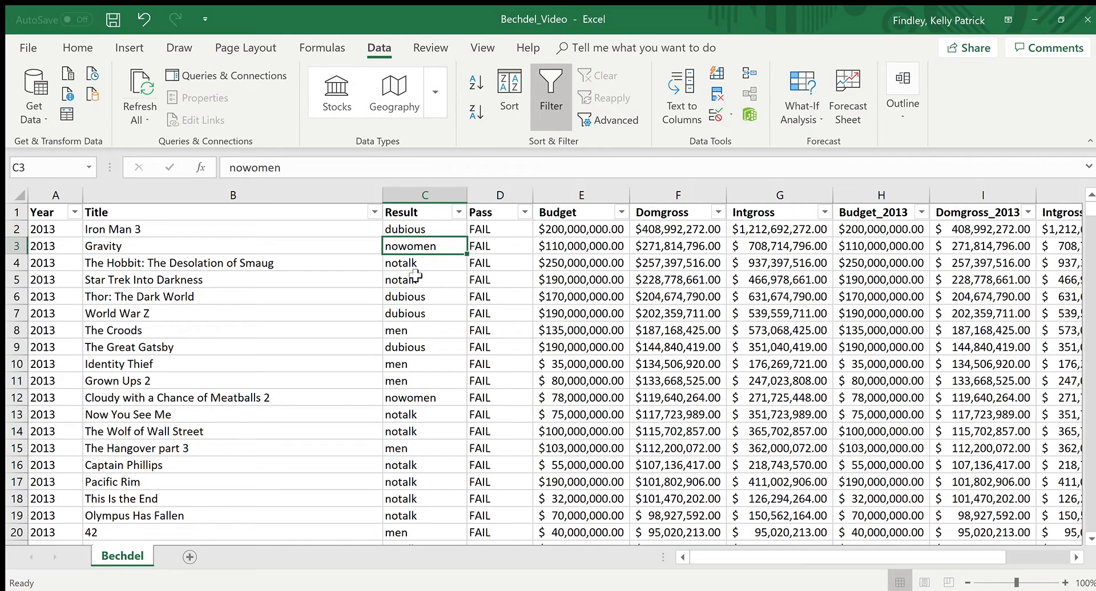
left_click(229, 249)
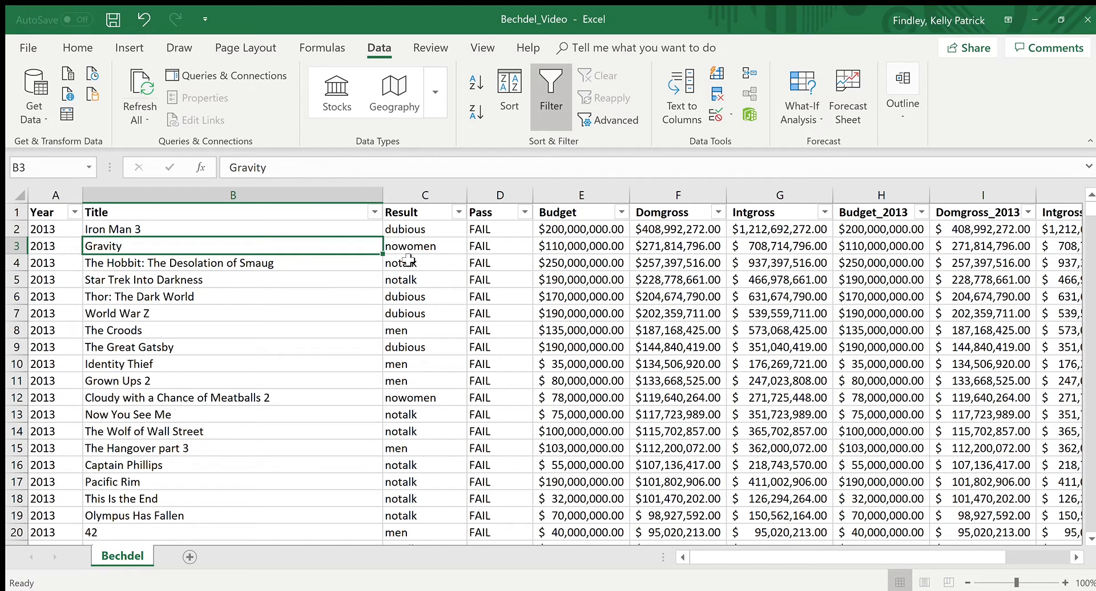
left_click(427, 251)
left_click(297, 250)
left_click(421, 250)
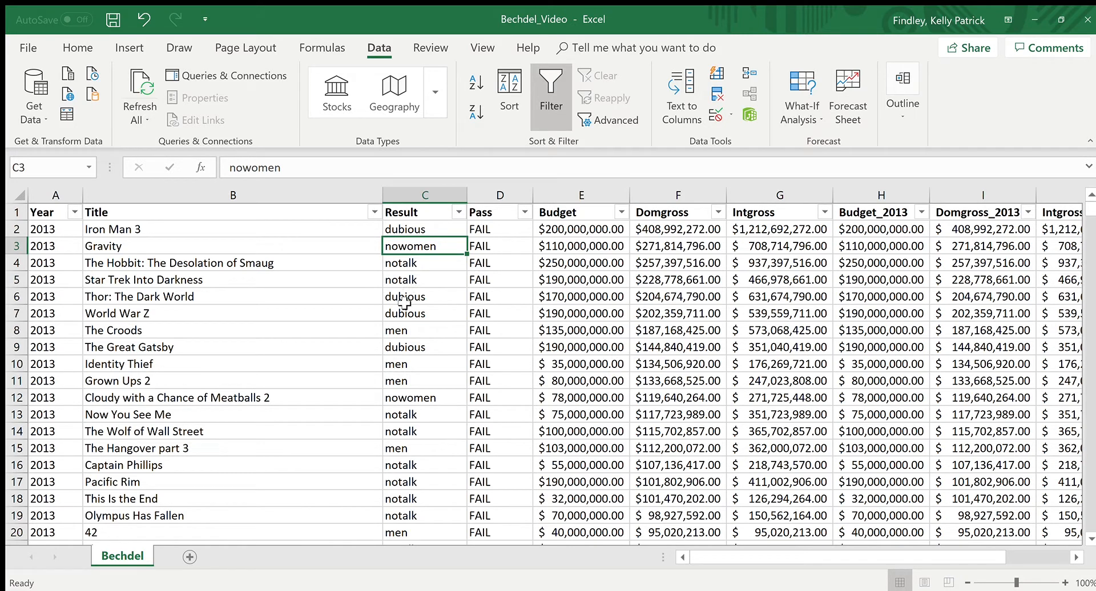
left_click(330, 263)
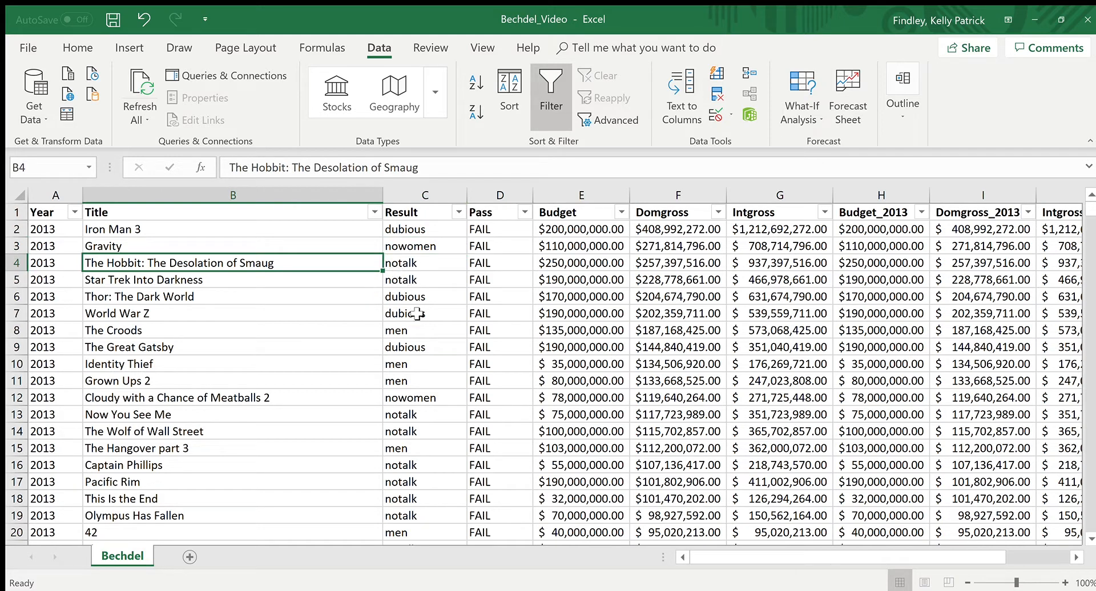
left_click(435, 266)
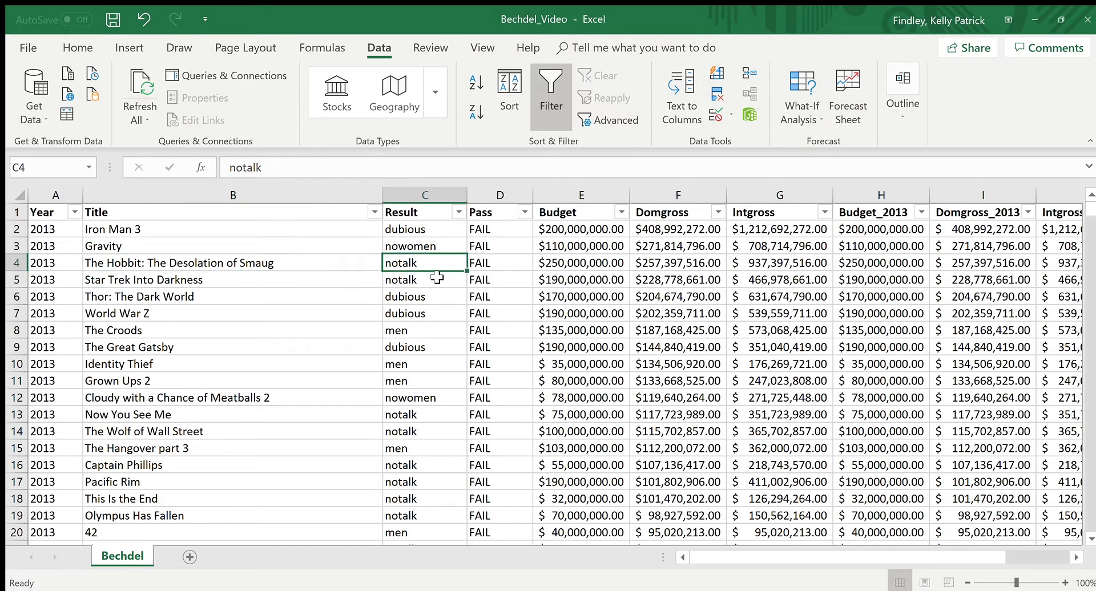
left_click(435, 281)
left_click(430, 332)
left_click(372, 331)
left_click(397, 331)
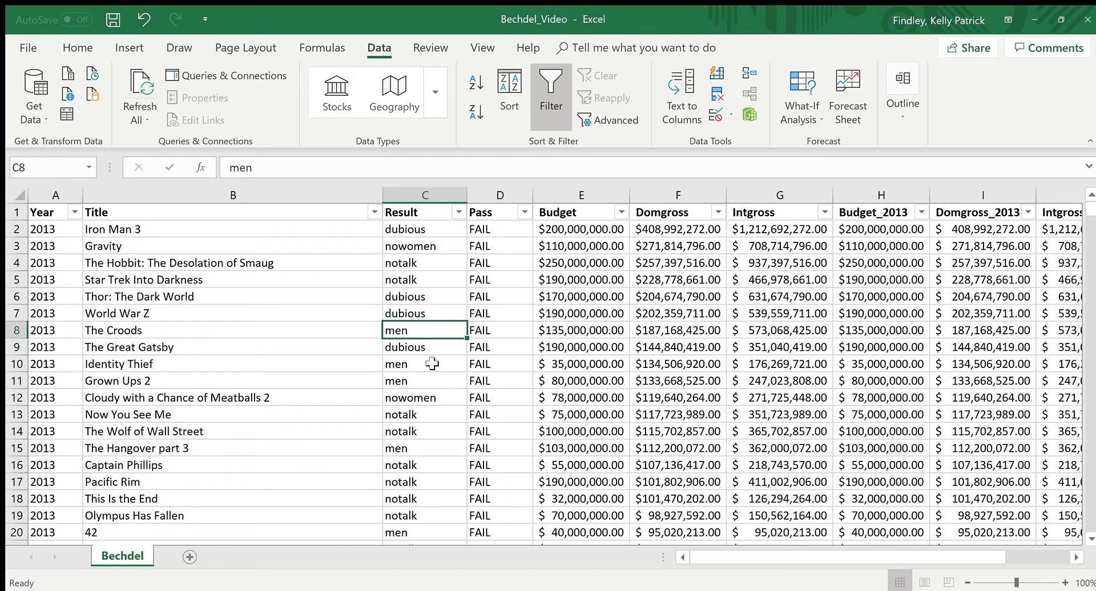
Step: Look through the movie list from the FAIL rows down to the PASS rows, and return to the first row
scroll(426, 457, "down", 5)
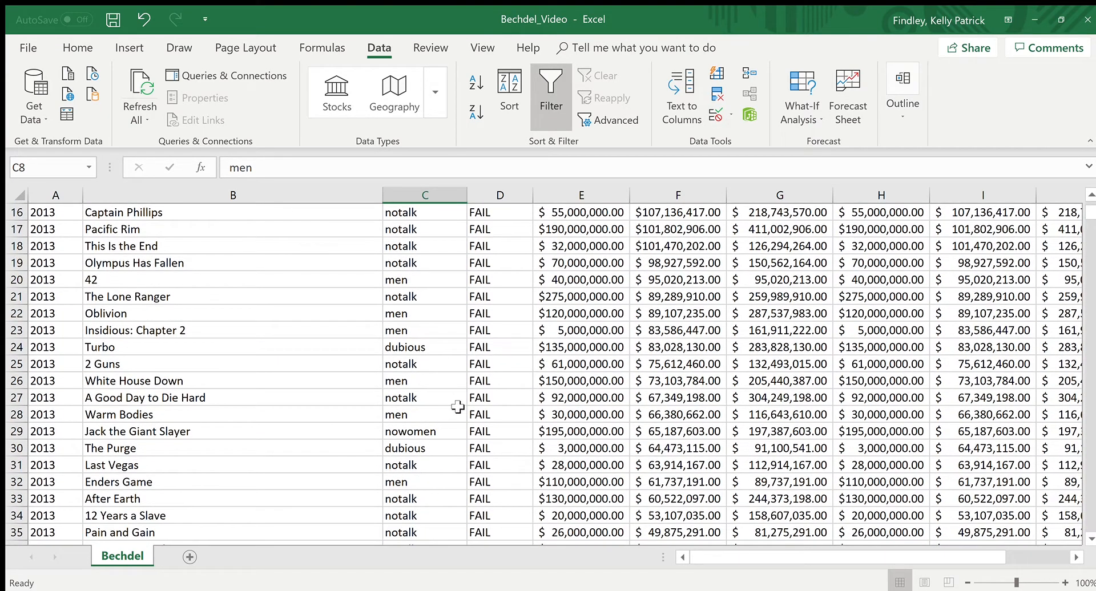
scroll(448, 399, "down", 5)
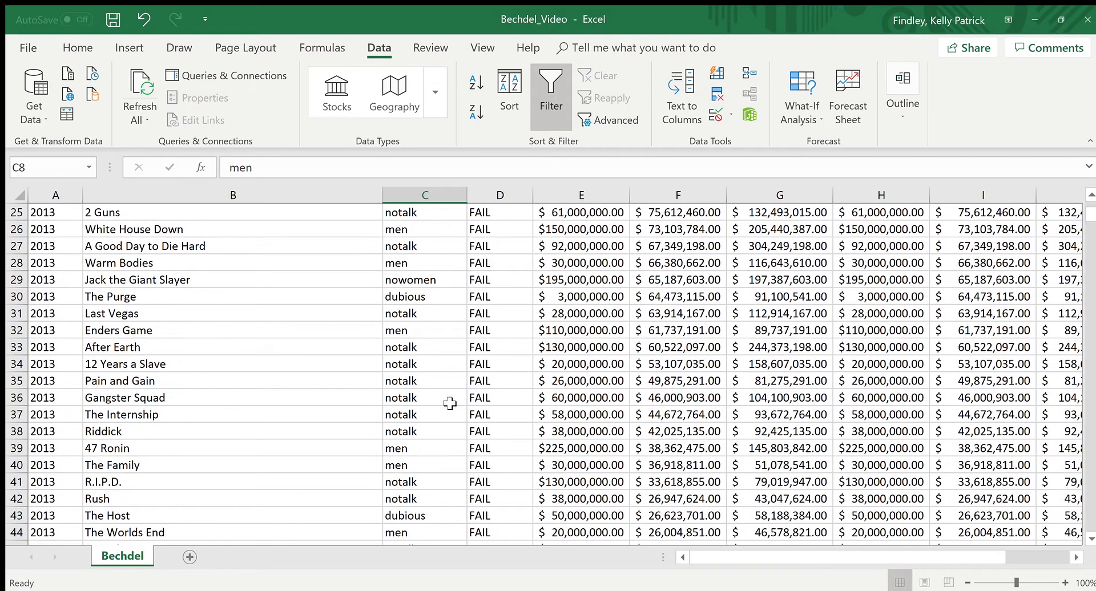
scroll(1048, 247, "down", 7)
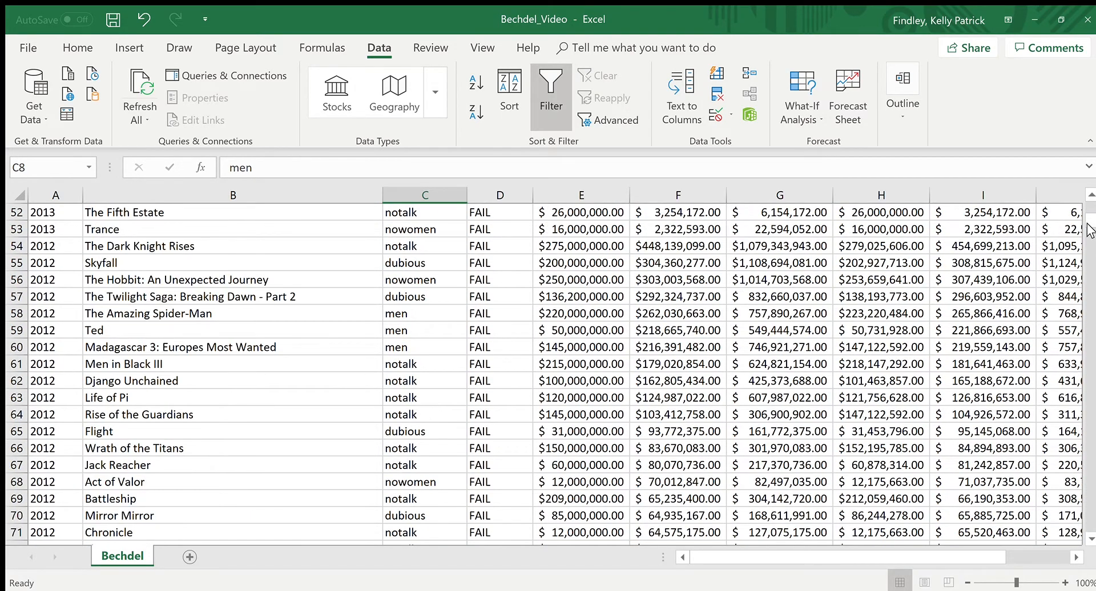
left_click(1088, 433)
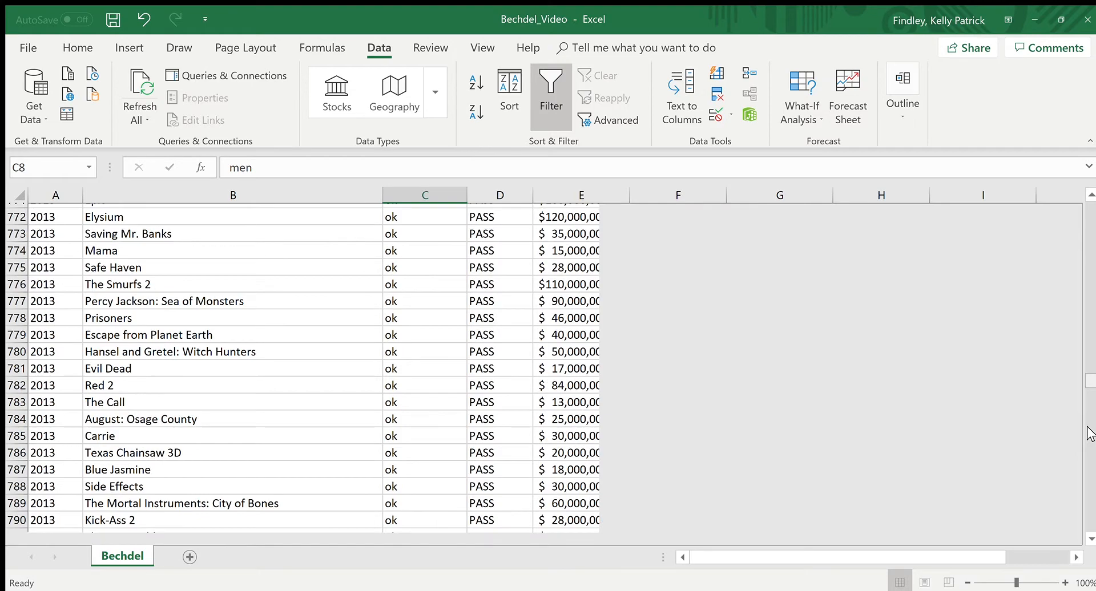
scroll(391, 372, "up", 10)
scroll(391, 372, "up", 16)
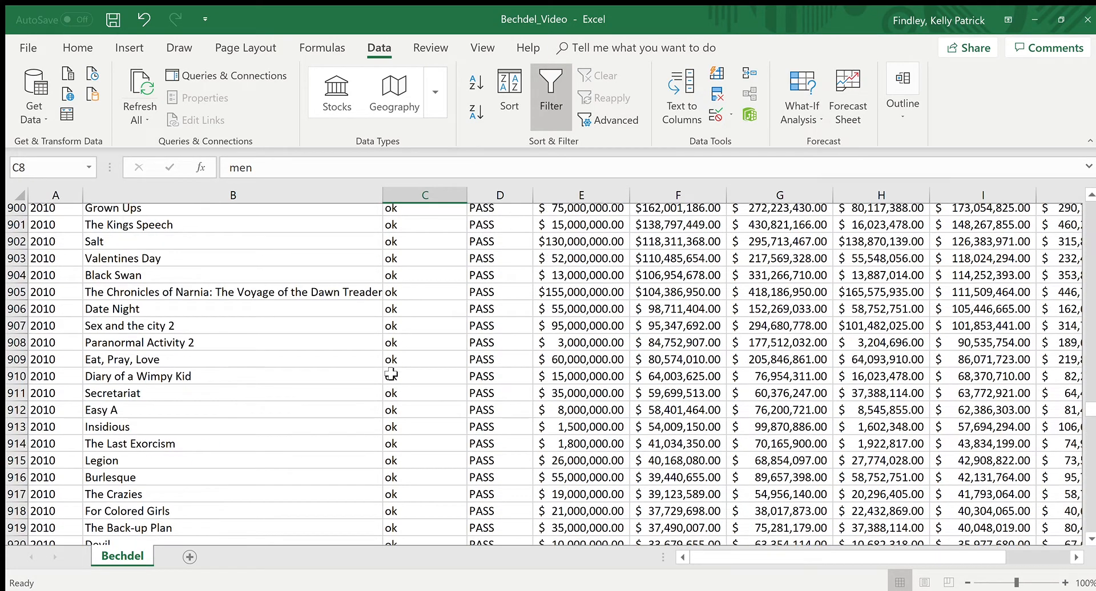
scroll(391, 374, "up", 7)
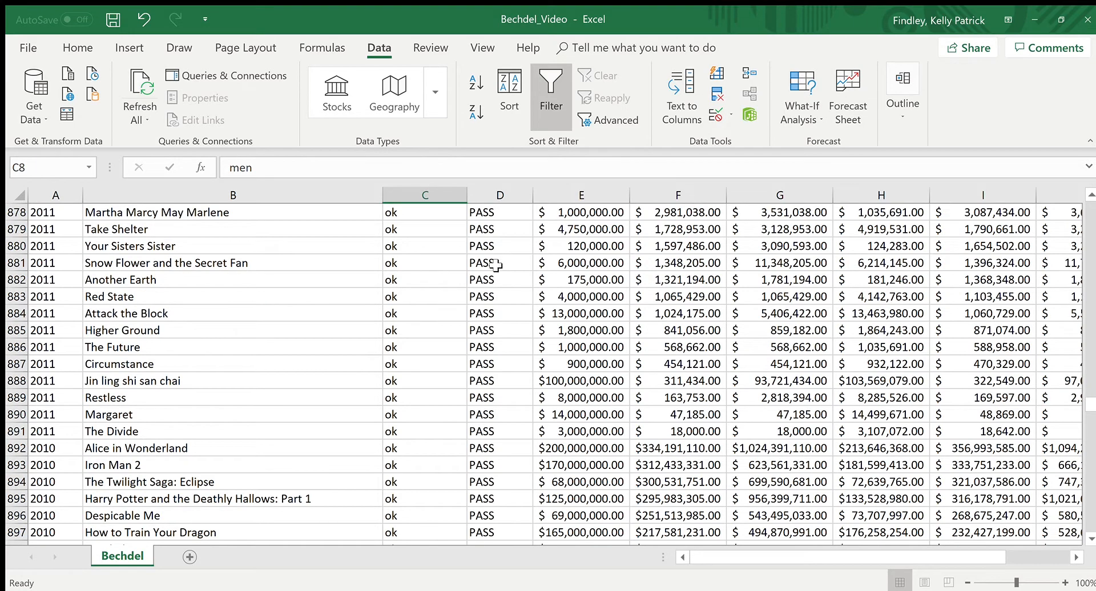
left_click(1091, 203)
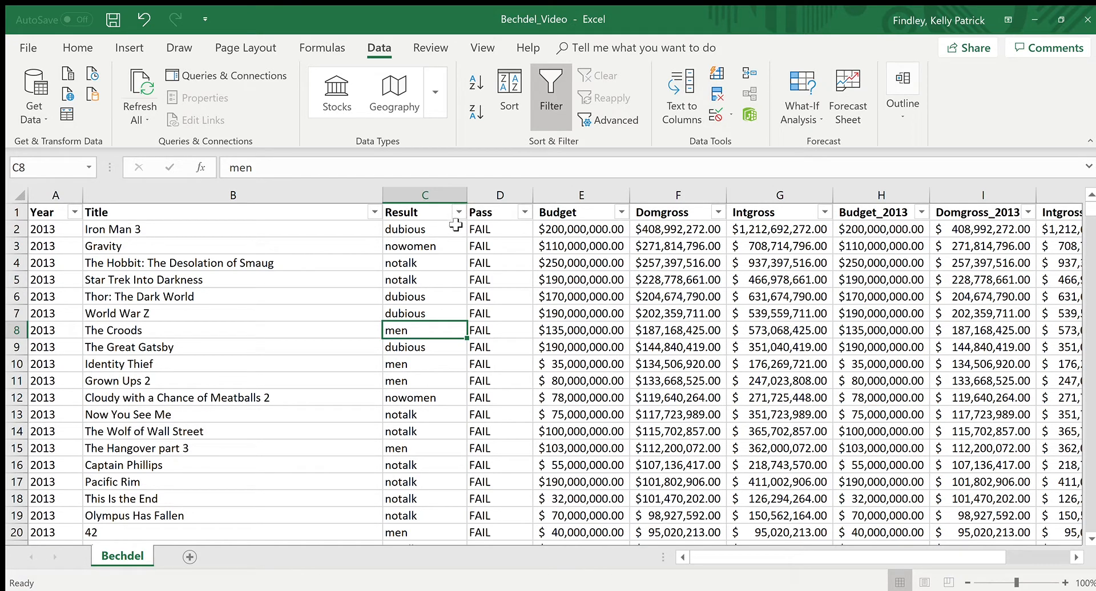
Step: Filter the Result column to show only dubious movies and look through the matching rows
left_click(459, 213)
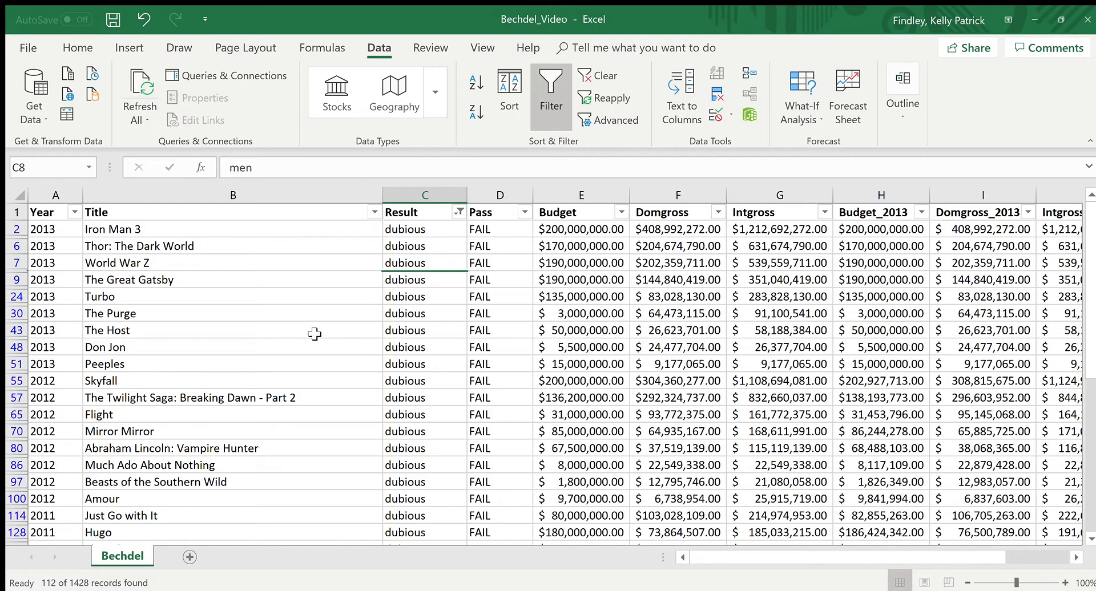
scroll(375, 334, "down", 3)
scroll(375, 334, "down", 13)
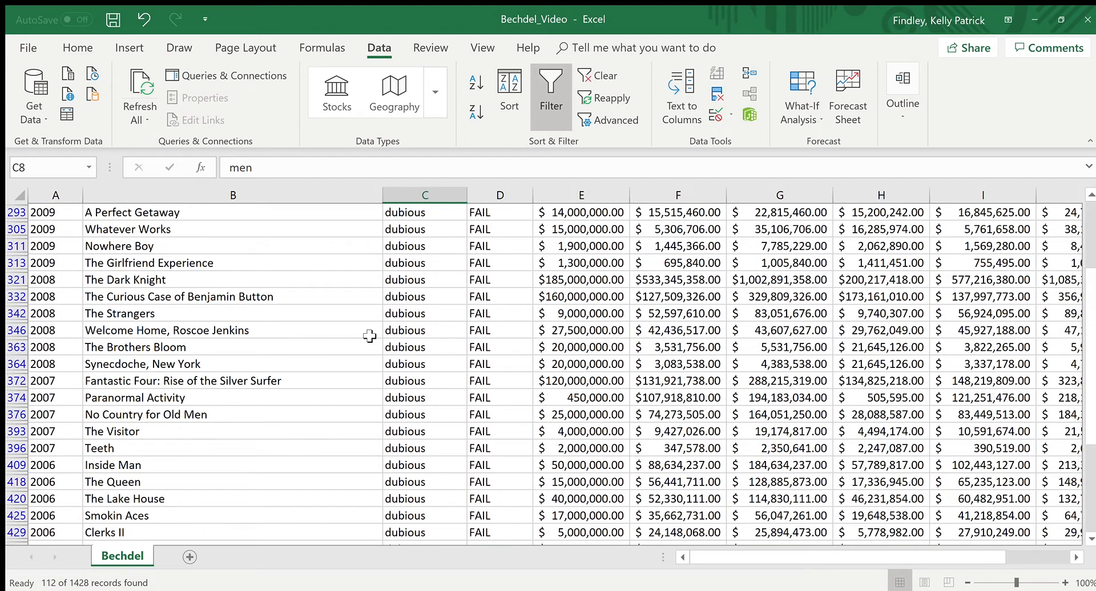
scroll(370, 337, "down", 4)
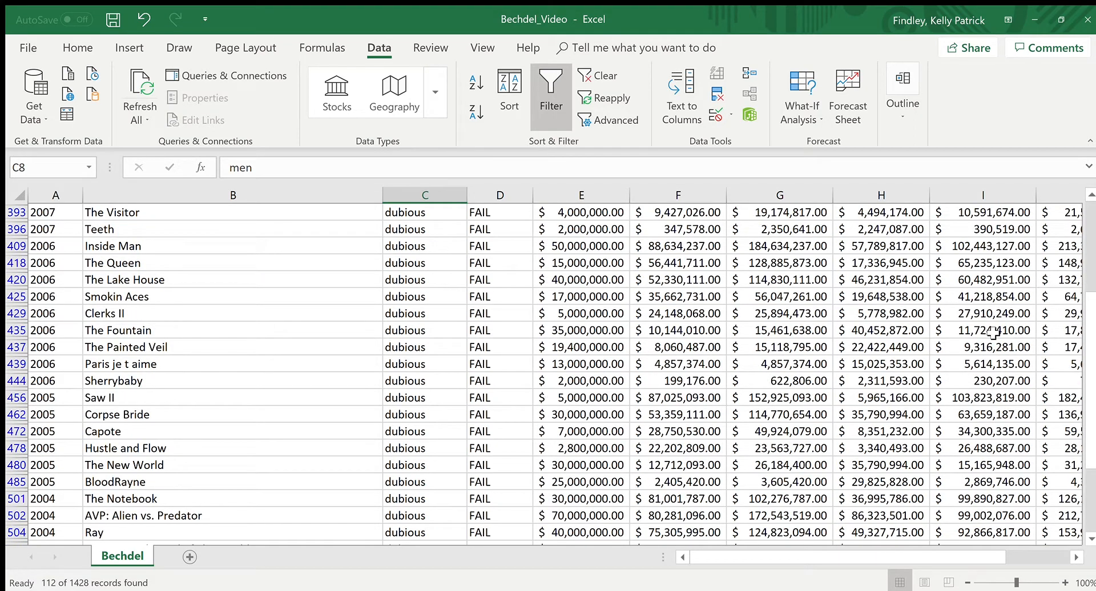
left_click_drag(1089, 236, 1088, 205)
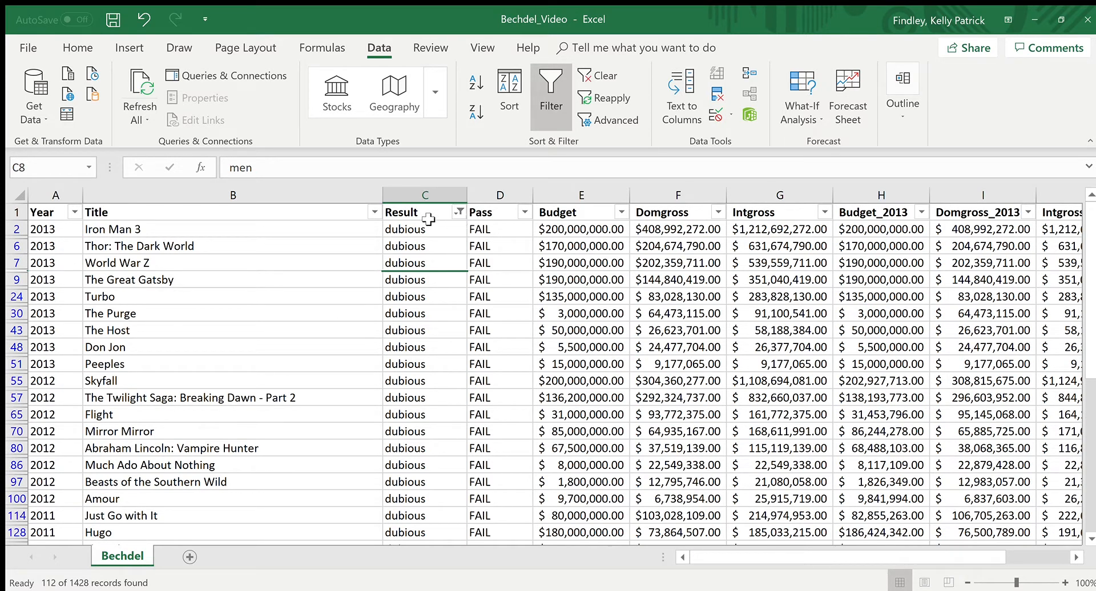
Step: Sort the table by Year and then by Domgross, both in descending order, and check the first rows
left_click(558, 313)
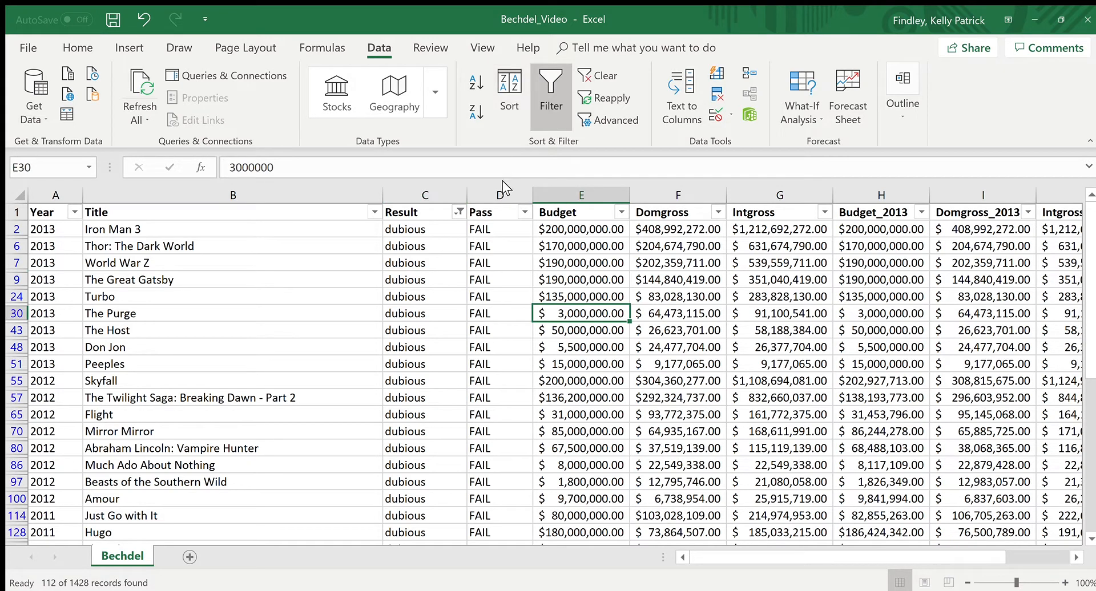
left_click(514, 105)
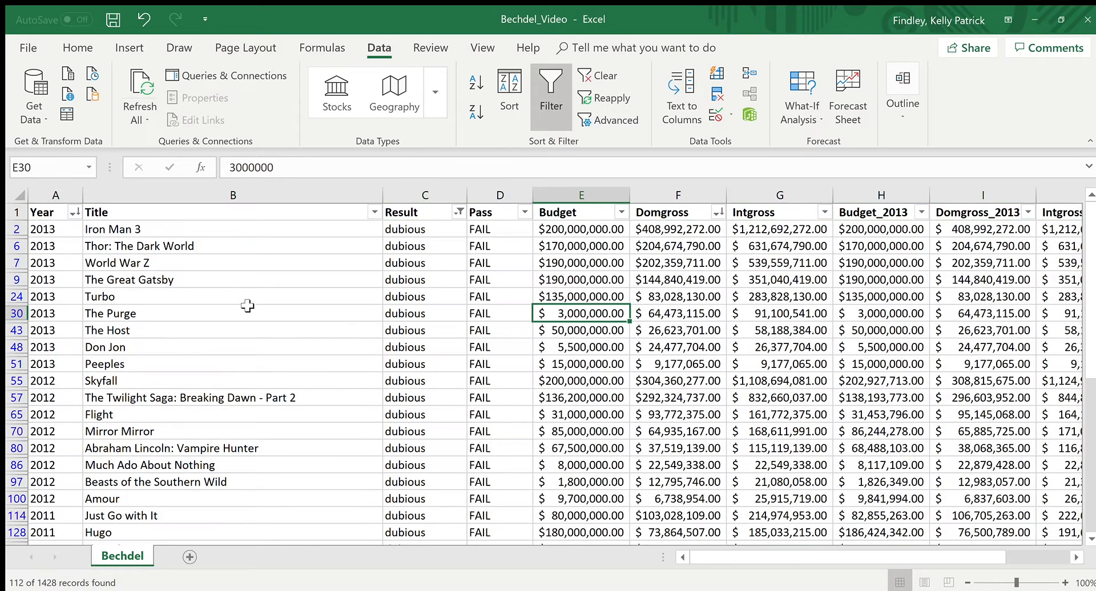
left_click(107, 260)
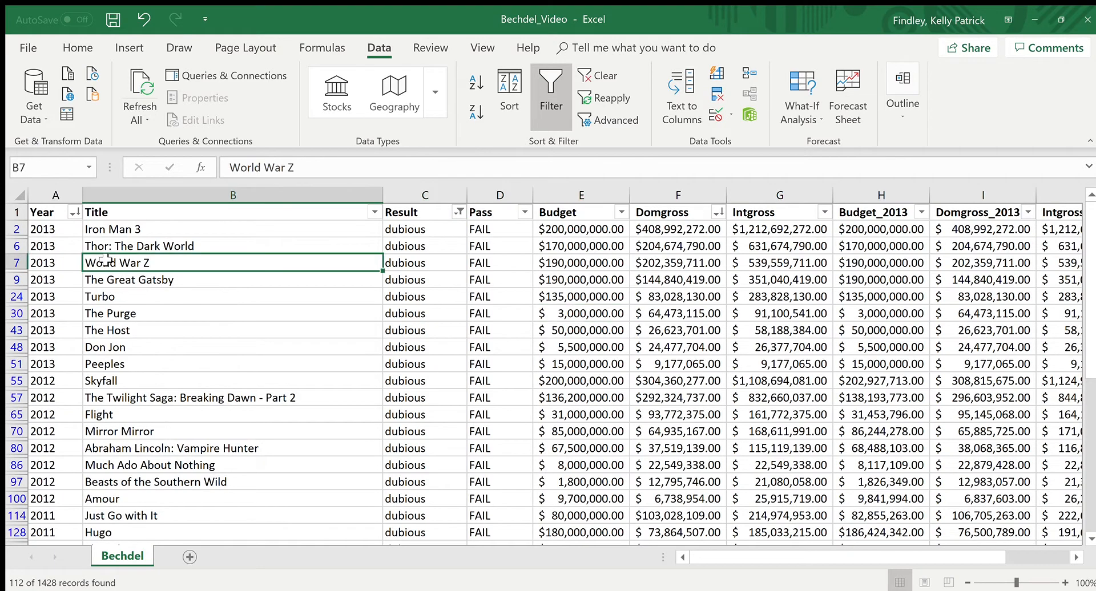
scroll(297, 297, "down", 1)
scroll(293, 297, "up", 1)
left_click(703, 251)
left_click(672, 229)
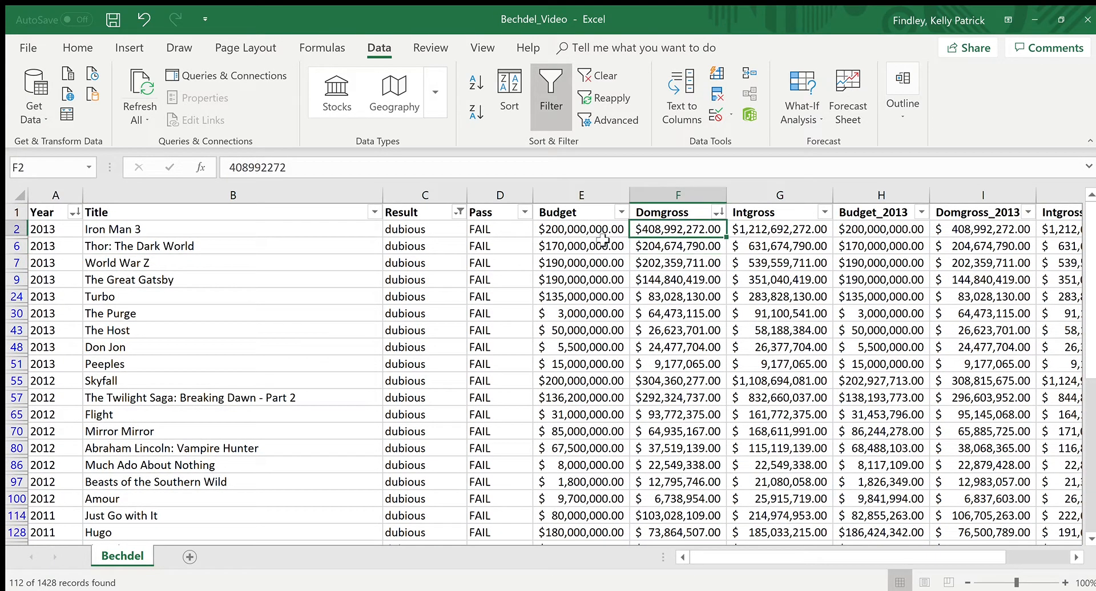
Step: Clear the filter on the Result column to show the movies of every result again
left_click(425, 246)
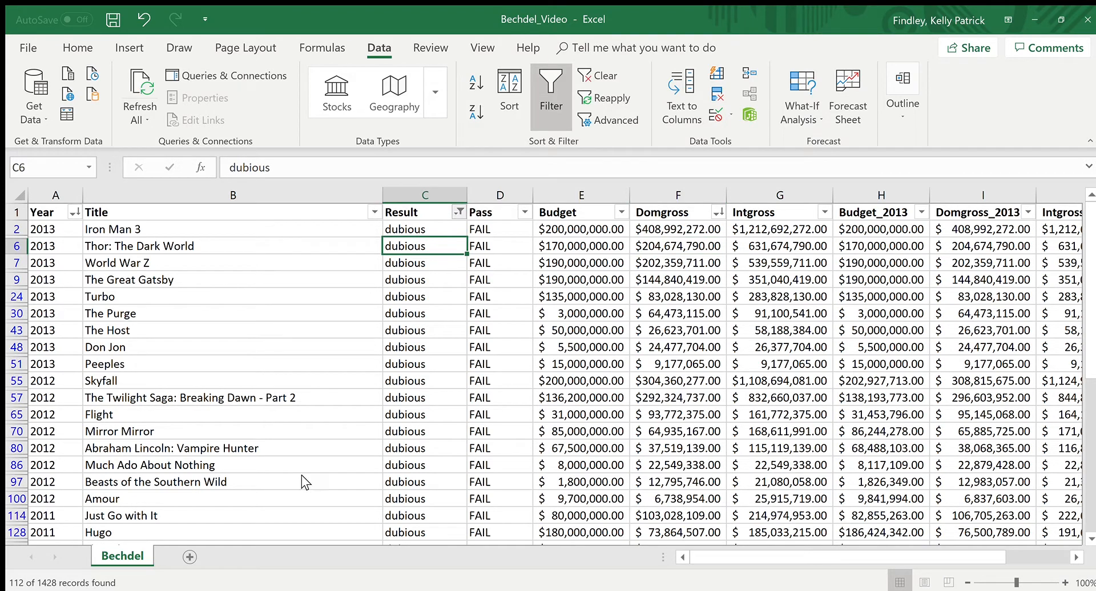
left_click(733, 316)
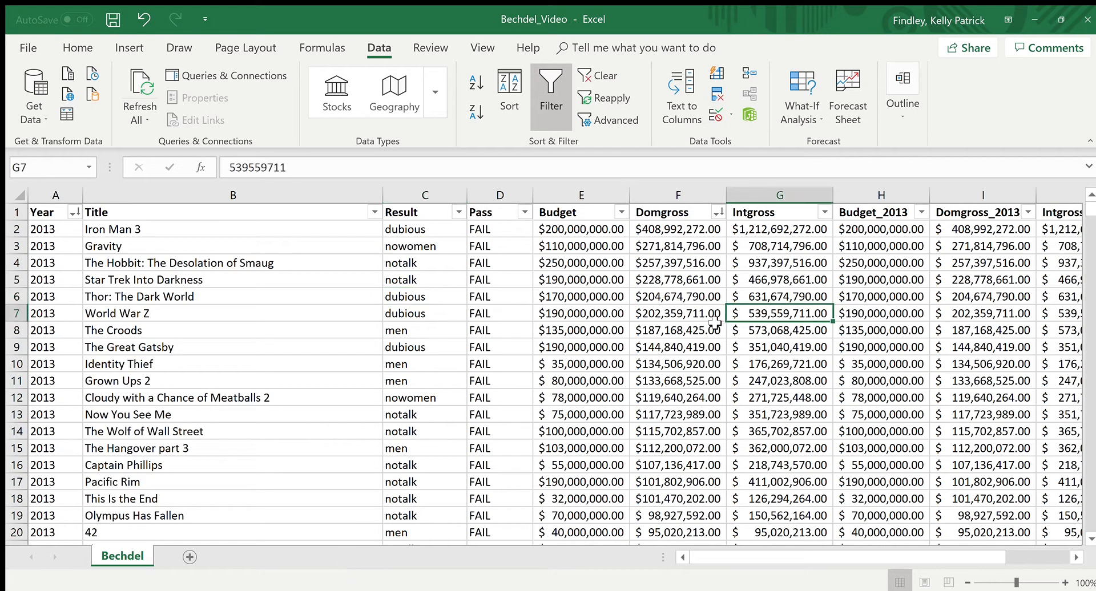
Step: Check the order of the Year and Domgross values within 2013 and where 2012 begins
left_click_drag(59, 229, 76, 528)
scroll(694, 325, "up", 2)
left_click_drag(677, 229, 675, 514)
scroll(683, 459, "down", 9)
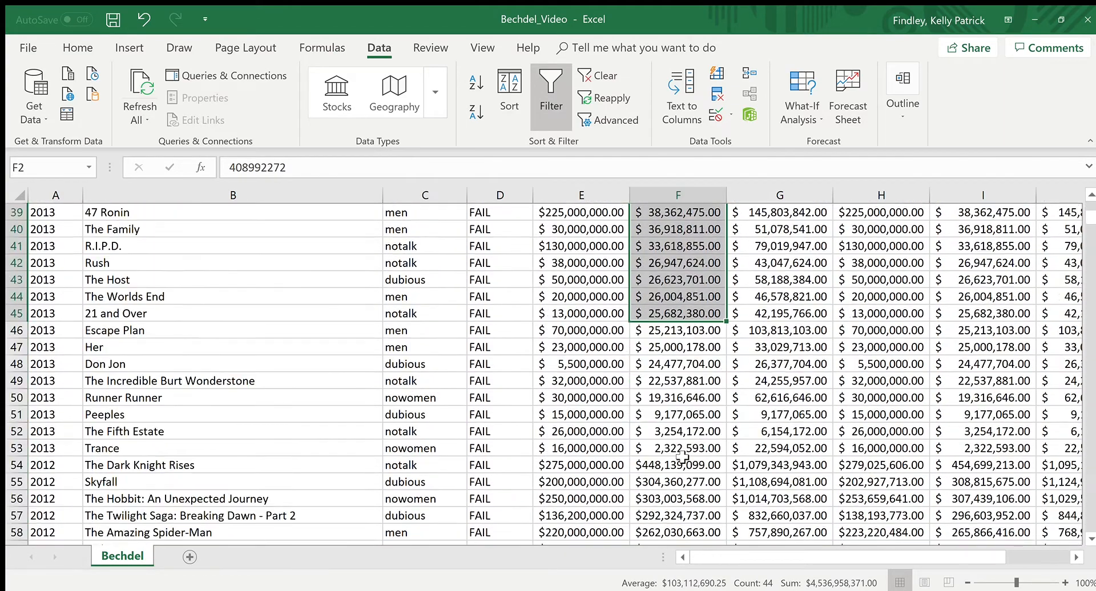
scroll(681, 457, "up", 4)
scroll(662, 325, "down", 2)
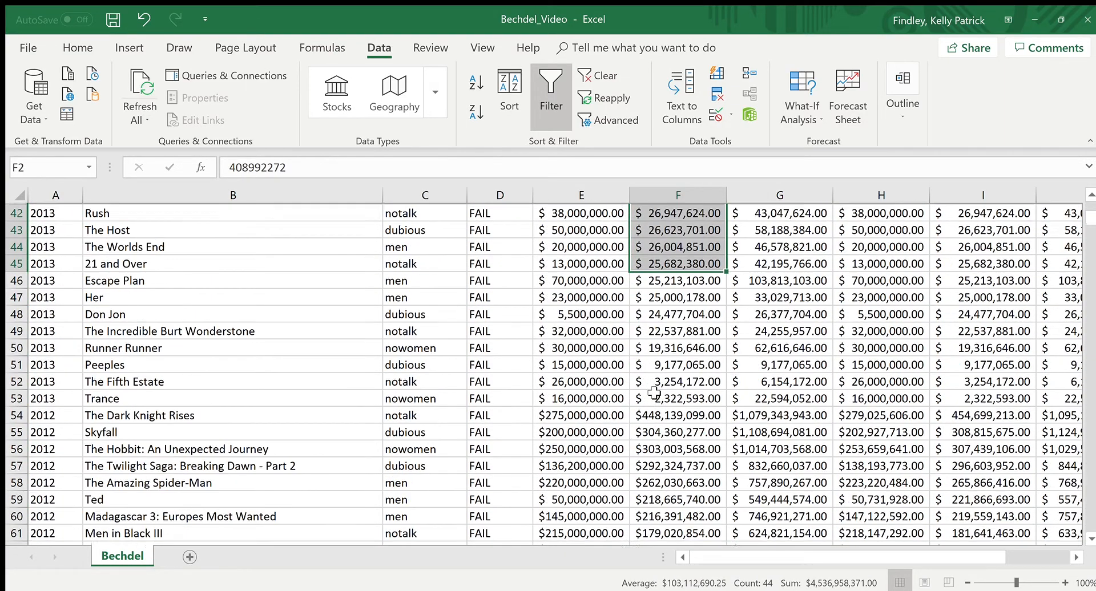
left_click_drag(675, 364, 677, 482)
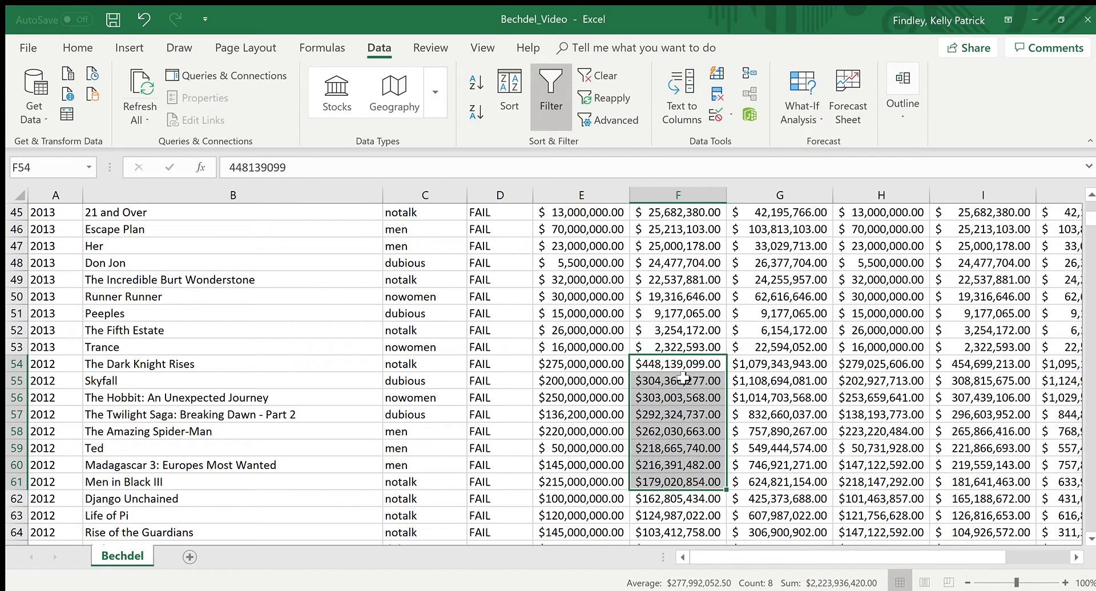
Step: Insert an empty column between the Pass and Budget columns
scroll(681, 391, "up", 15)
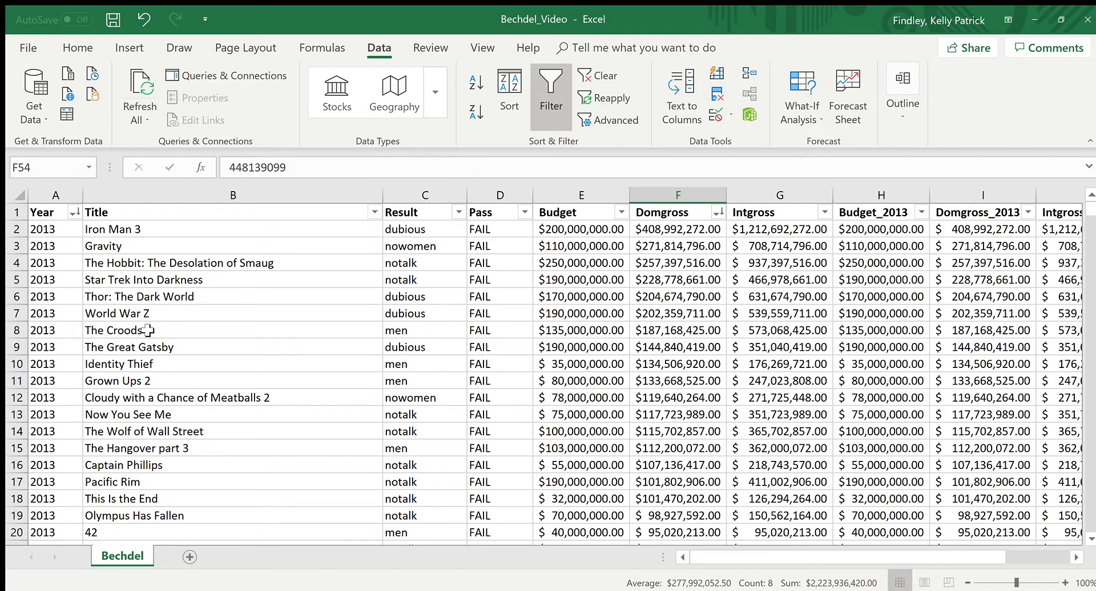
scroll(239, 392, "down", 3)
scroll(239, 391, "up", 3)
scroll(233, 399, "down", 2)
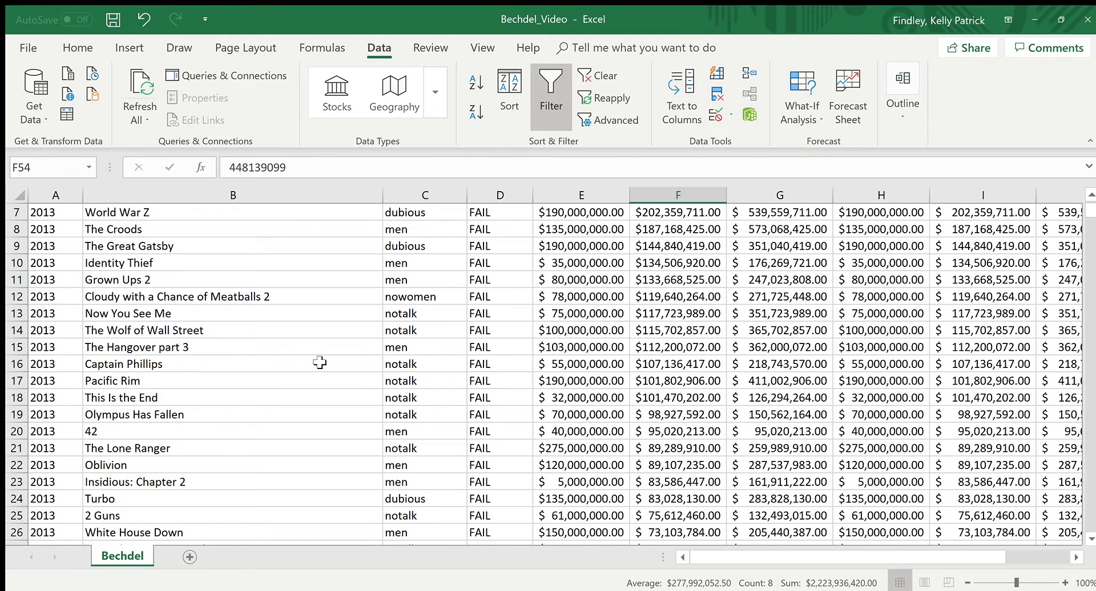
scroll(318, 362, "up", 2)
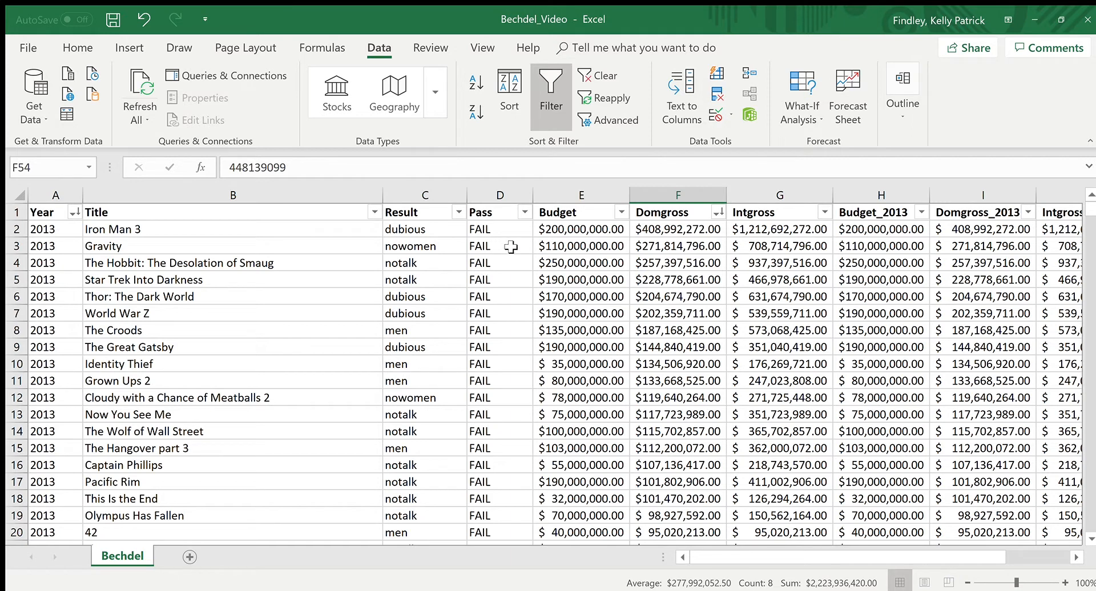
left_click(596, 203)
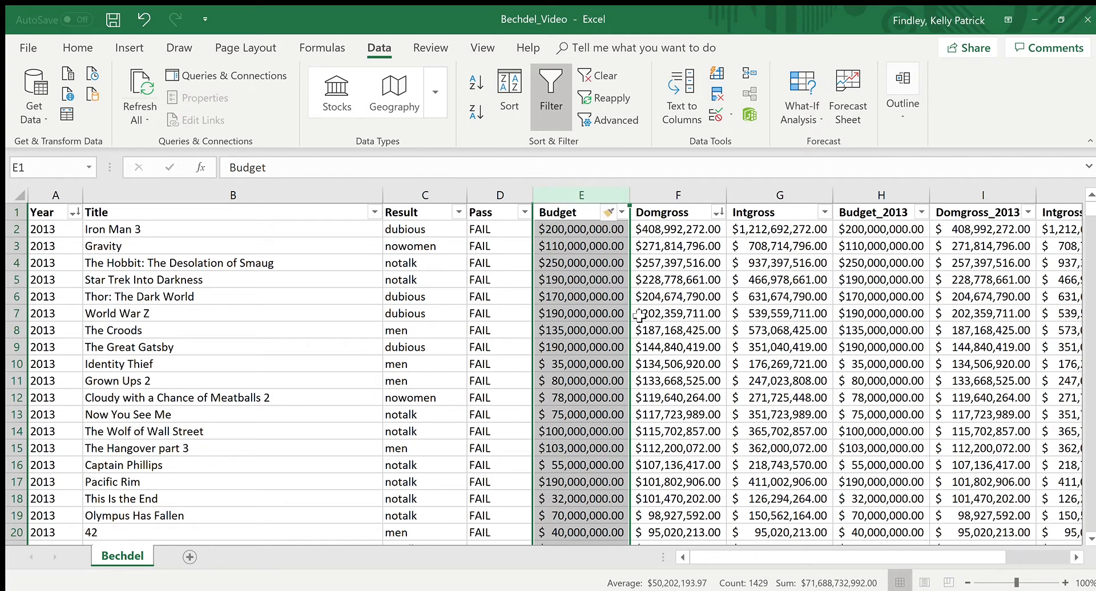
key("ctrl+shift+plus")
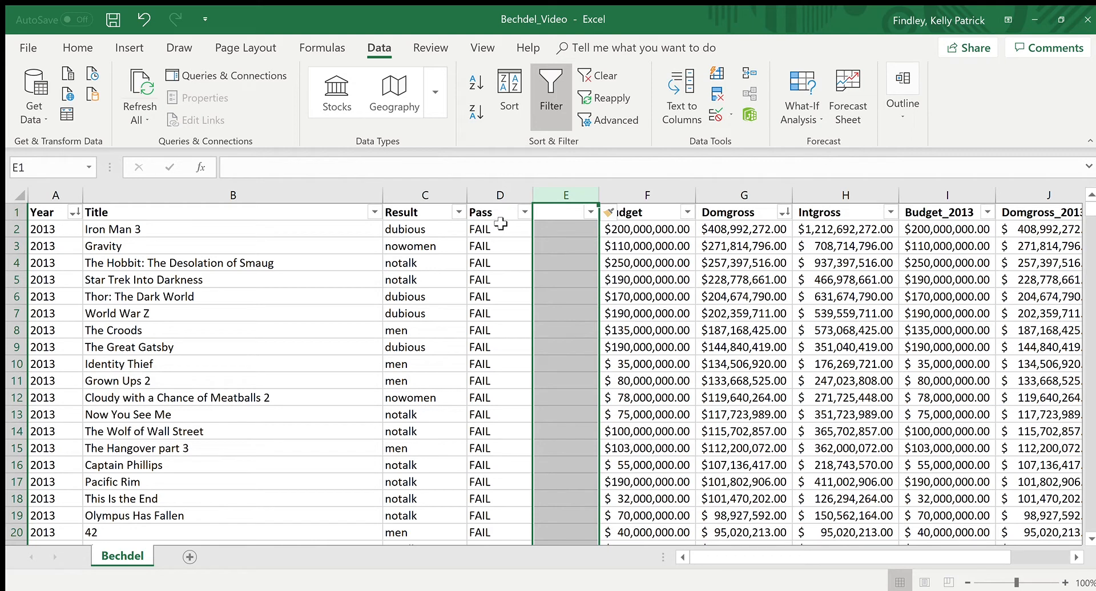
Step: Look over the entries in the Pass and Result columns next to the new empty column
left_click(571, 230)
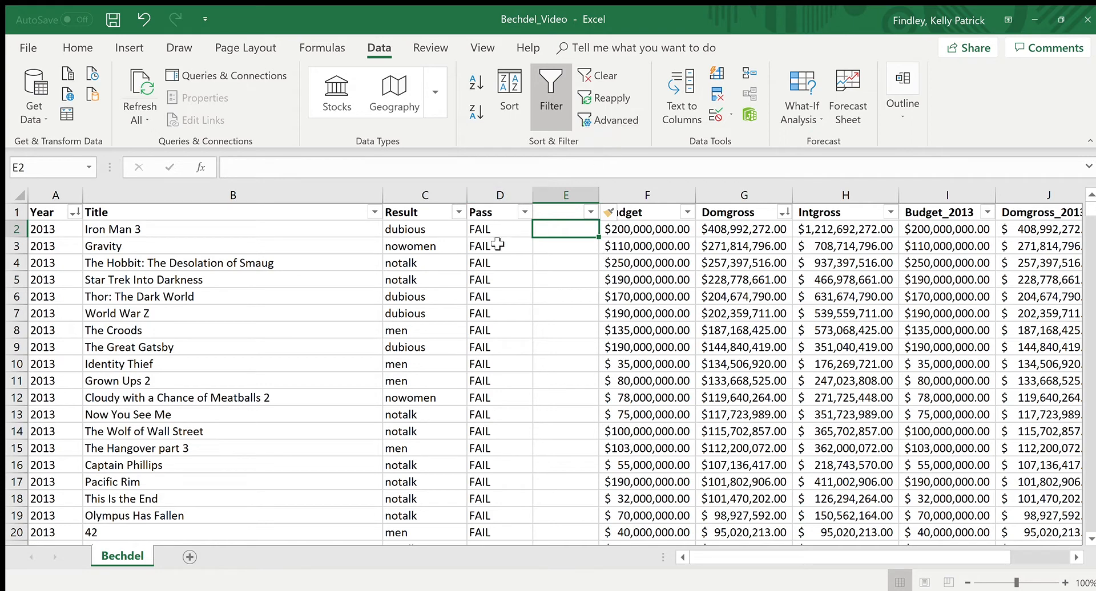
left_click_drag(502, 229, 525, 401)
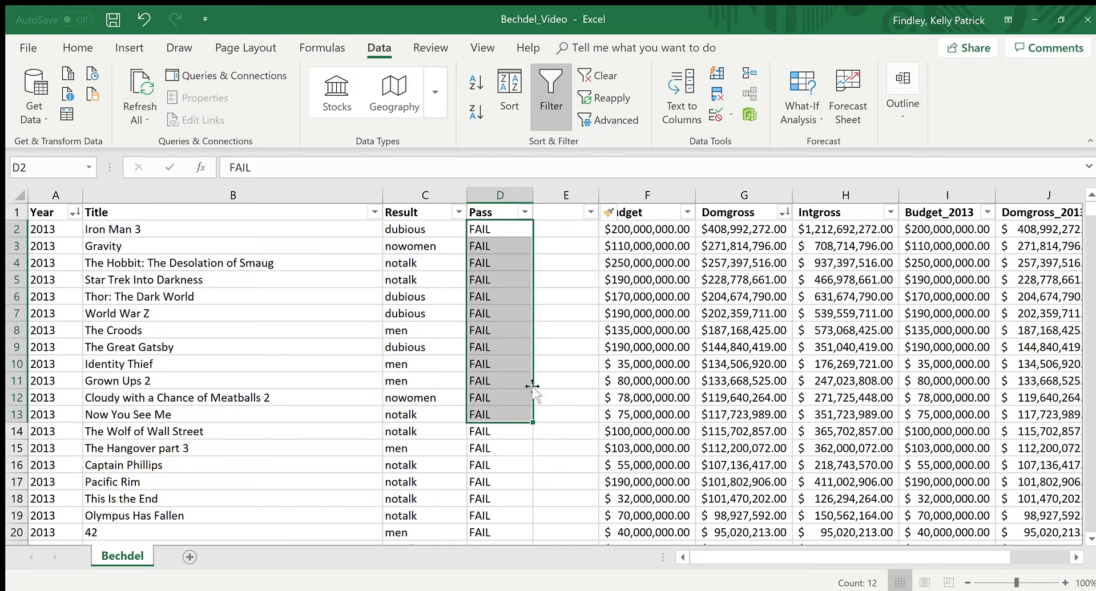
scroll(526, 350, "down", 3)
scroll(526, 350, "up", 3)
left_click(405, 347)
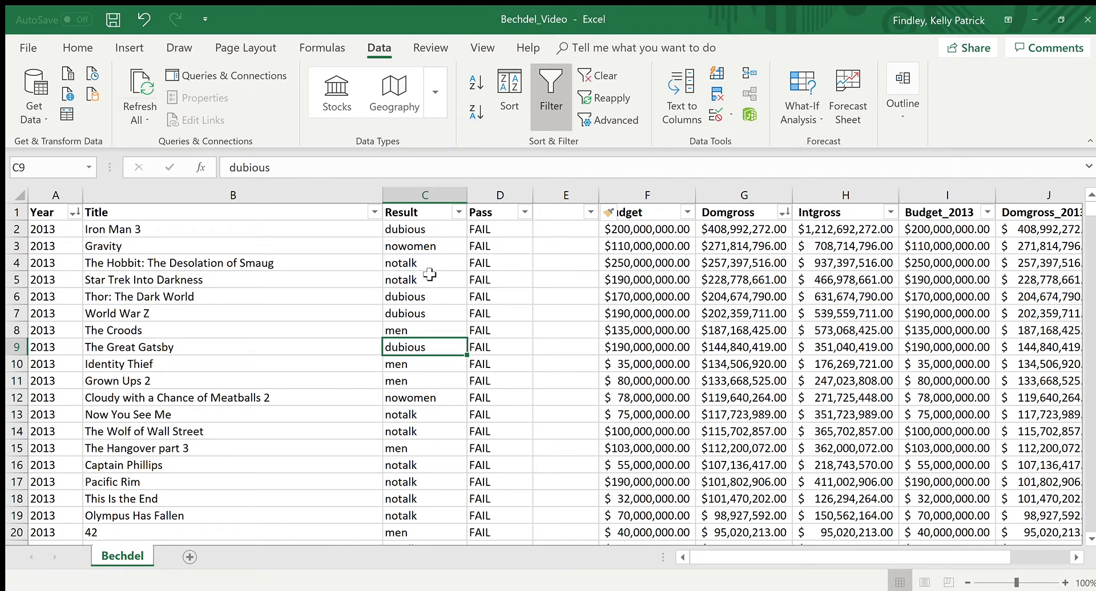
left_click(546, 216)
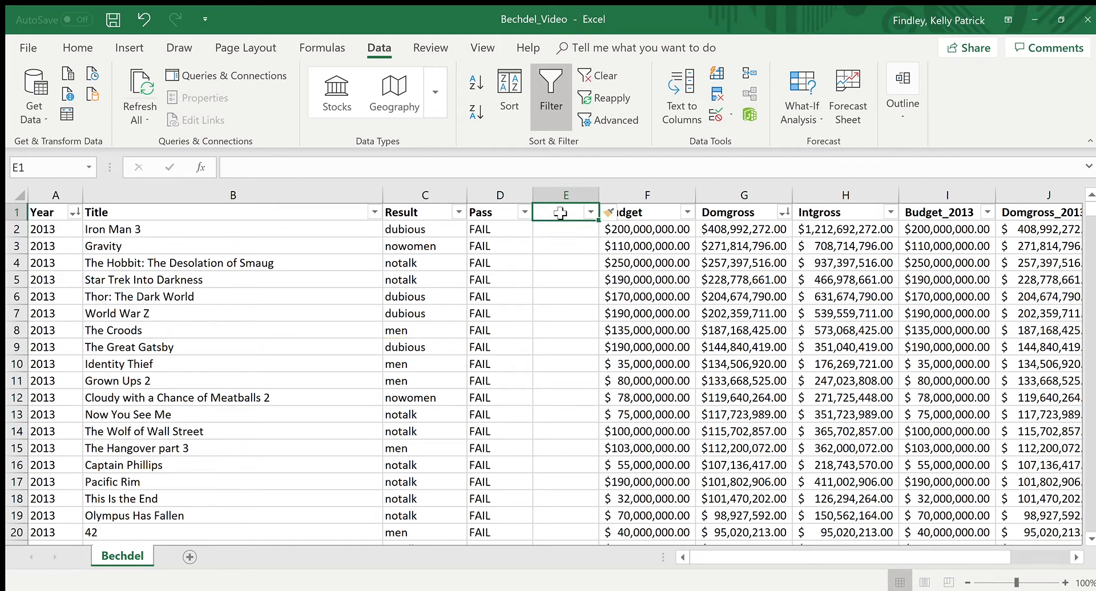
scroll(507, 331, "down", 2)
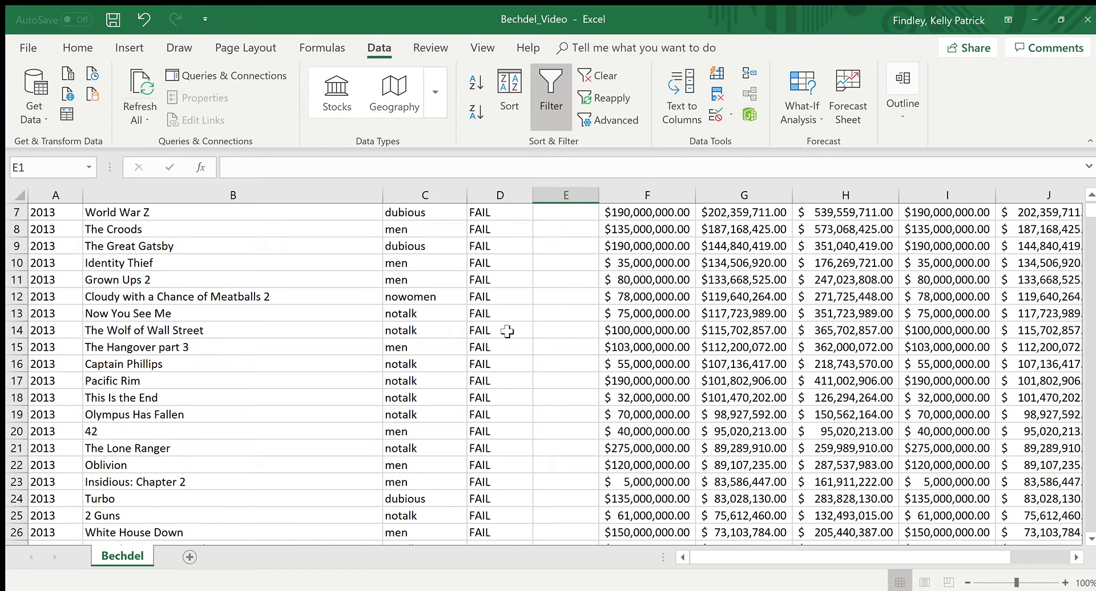
scroll(507, 331, "up", 2)
left_click_drag(521, 230, 492, 337)
left_click(580, 231)
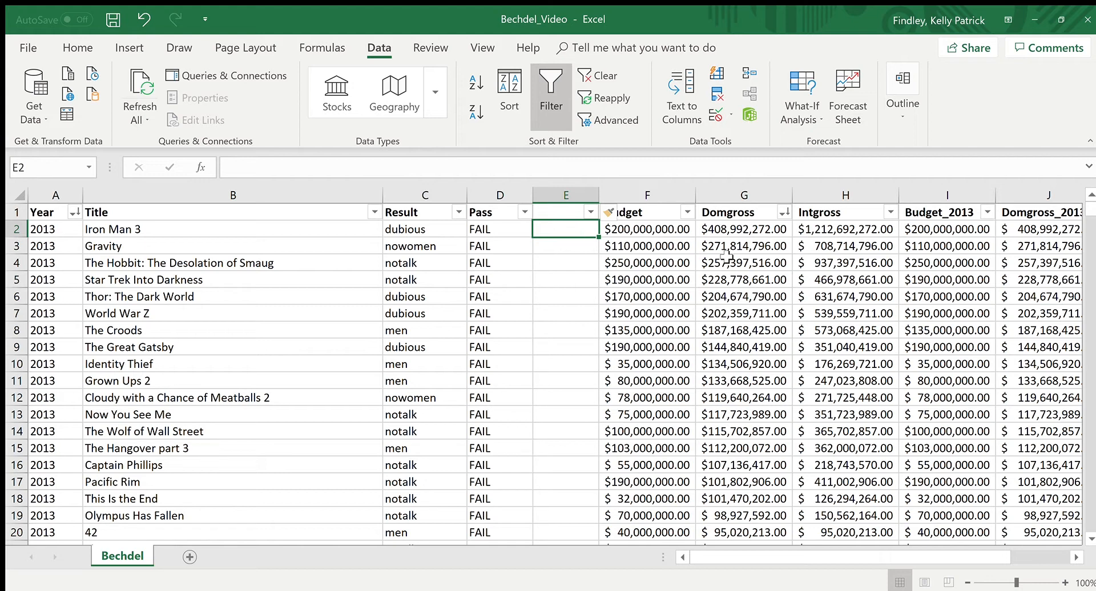
Step: Enter Pass_Value as the header of the new column in E1
left_click(549, 212)
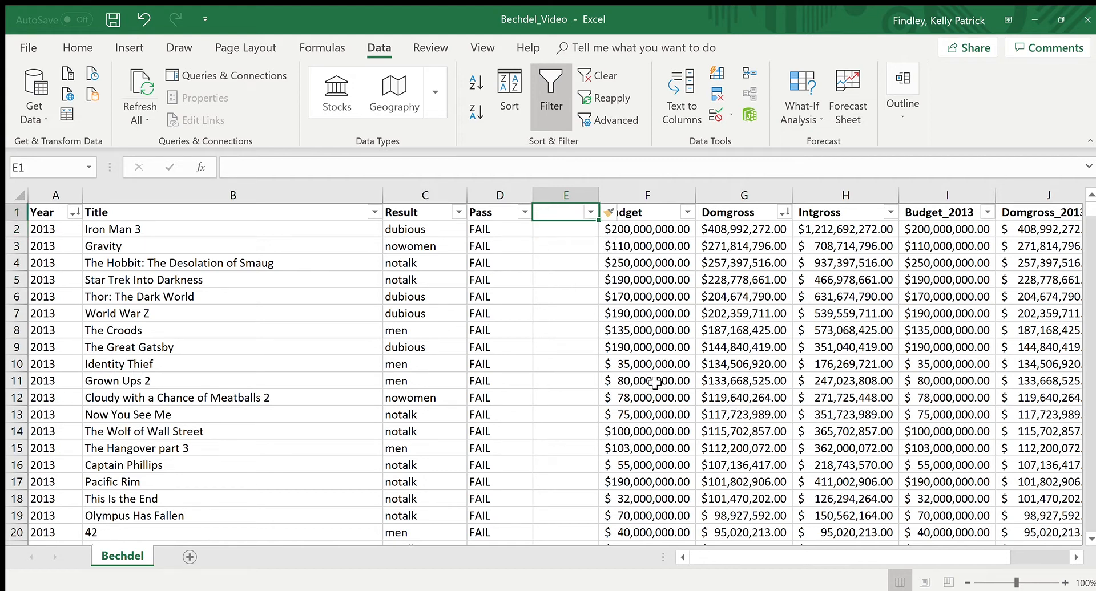
type("Pass_Value")
key("Return")
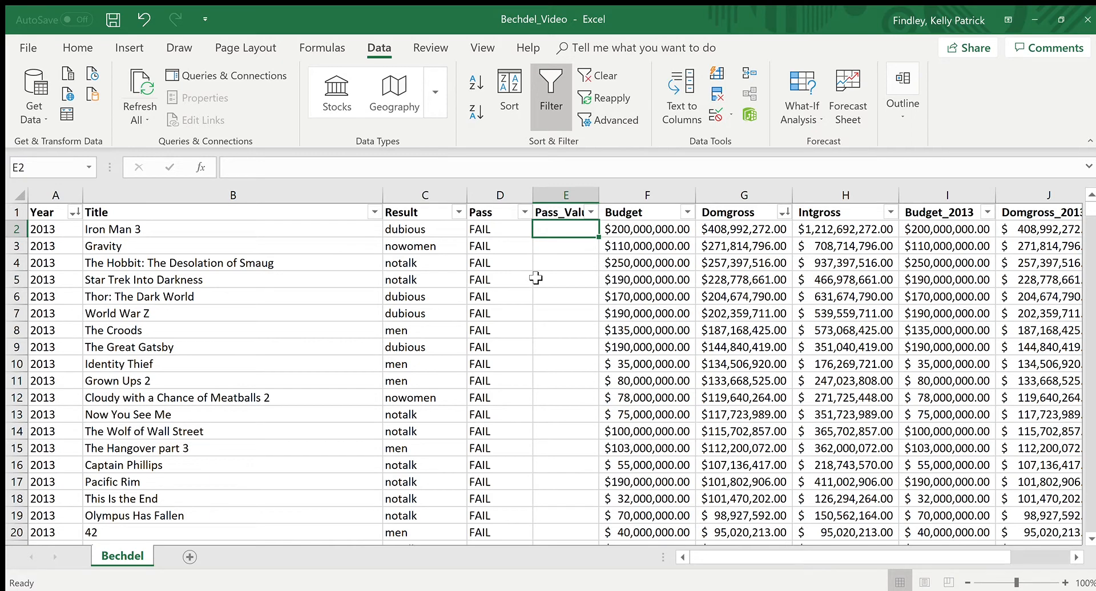
Step: Sort the table by the Pass column in ascending order and look through the sorted rows
scroll(533, 277, "down", 2)
scroll(544, 325, "up", 2)
scroll(523, 299, "down", 5)
scroll(523, 302, "up", 5)
left_click(354, 201)
scroll(524, 242, "down", 20)
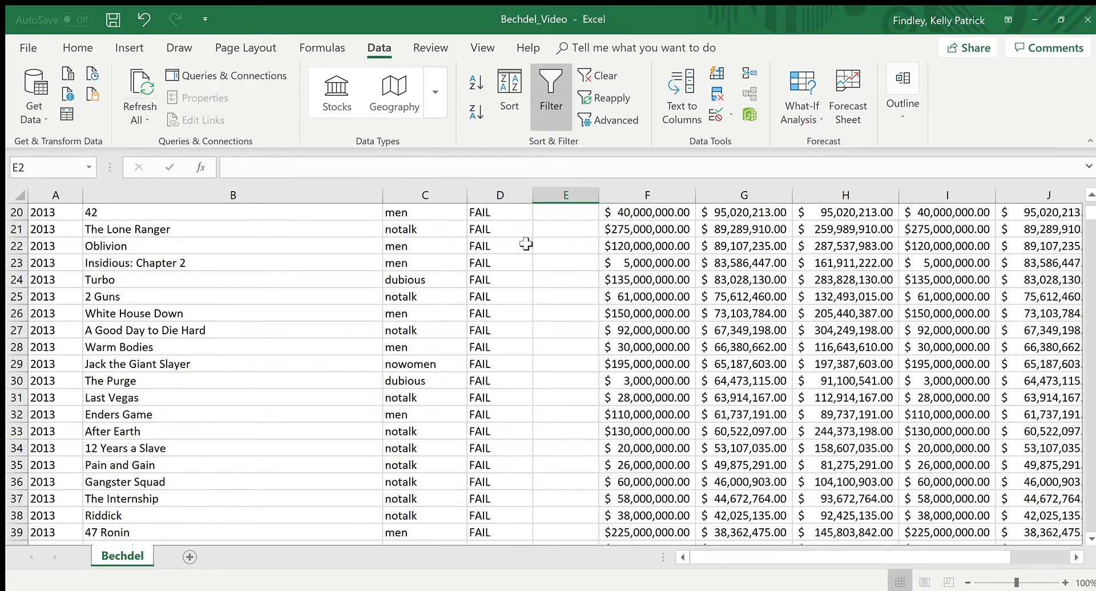
scroll(573, 427, "up", 6)
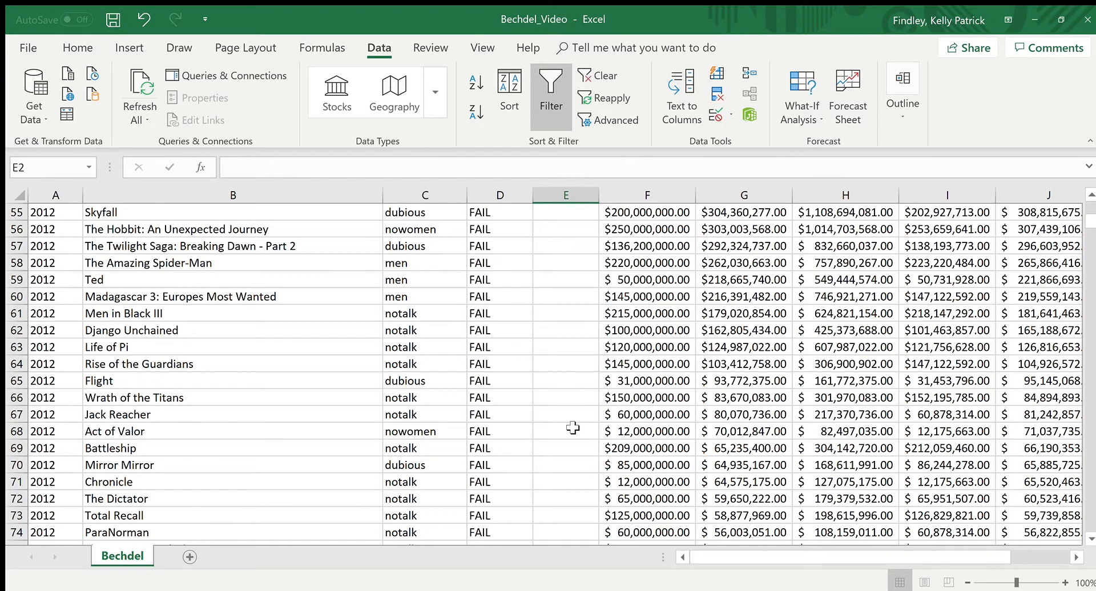
scroll(572, 427, "up", 18)
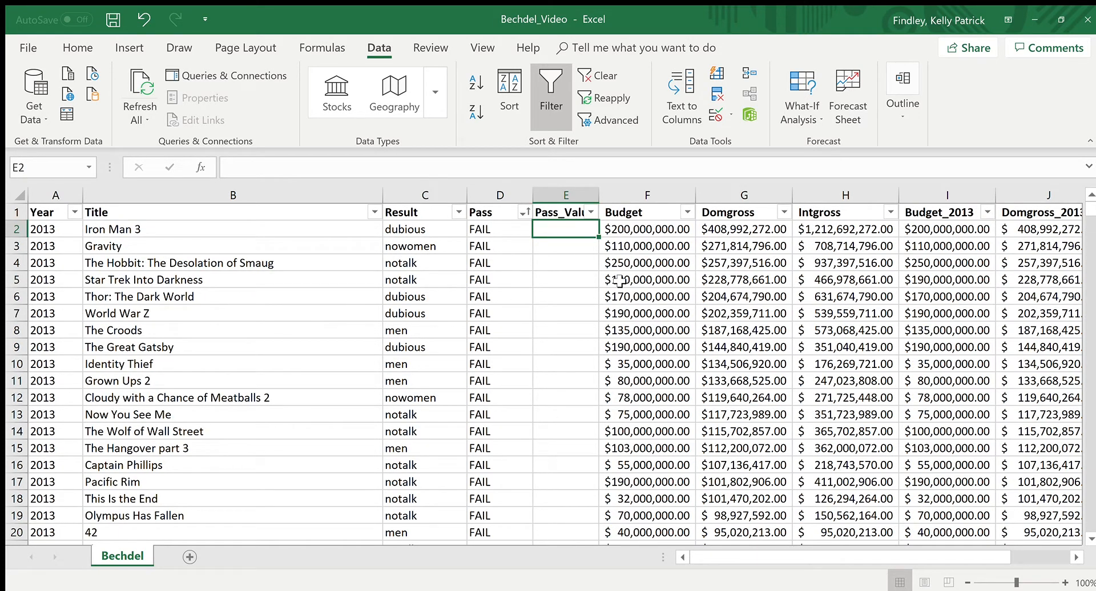
Step: Enter 0 as the Pass_Value of the first four FAIL movies, in cells E2 to E5
type("0")
key("Return")
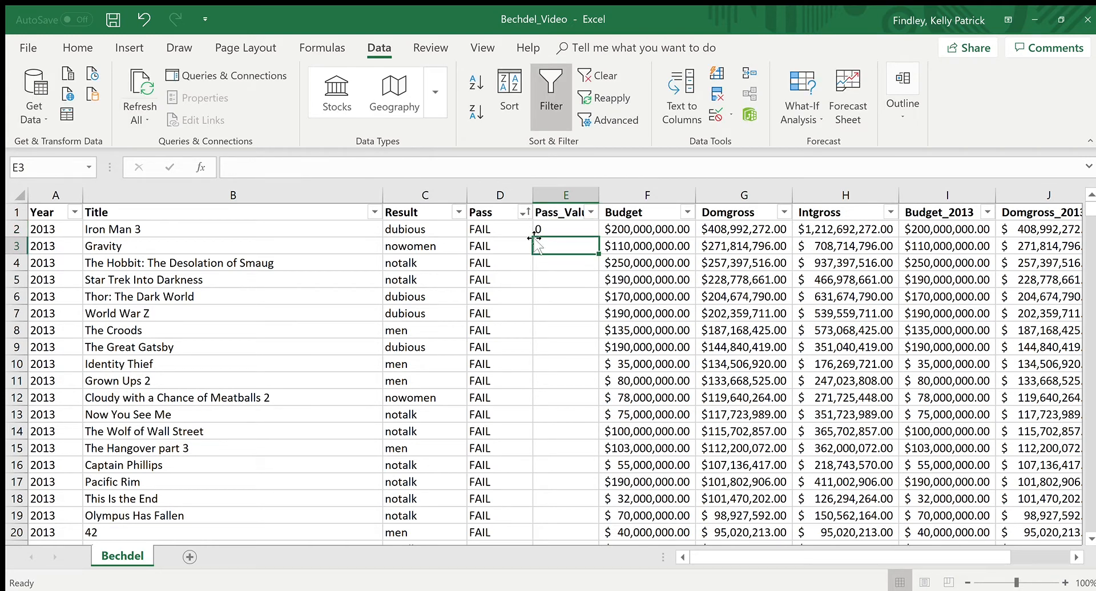
type("0")
type("0")
key("Return")
type("0")
key("Return")
Step: Fill the 0 from E2 down the Pass_Value column to row 94
left_click(568, 232)
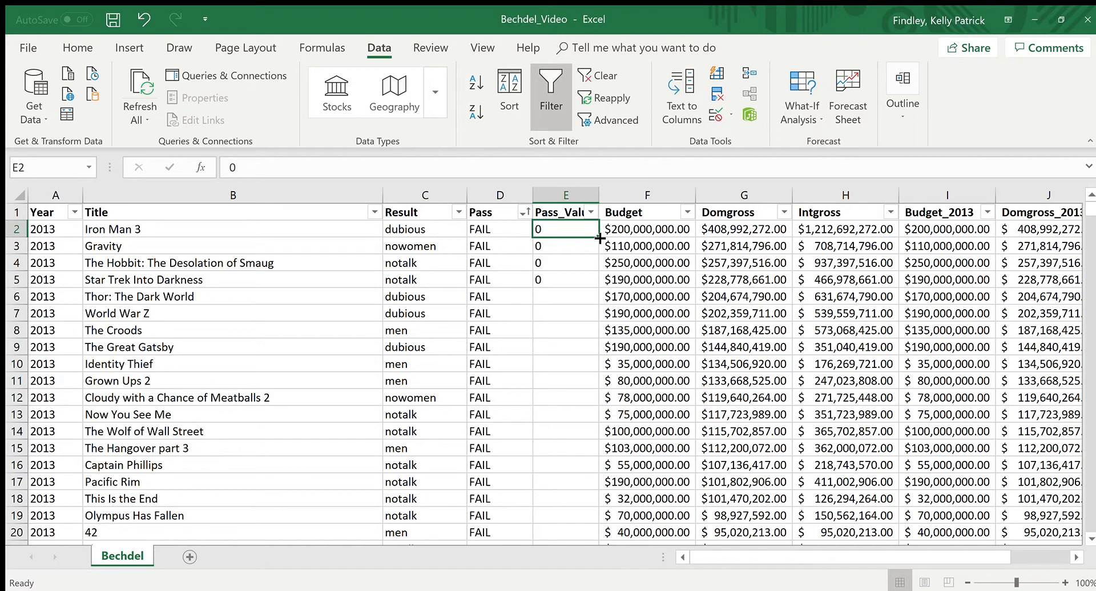
left_click_drag(599, 239, 578, 587)
mouse_move(585, 524)
left_mouse_down()
mouse_move(580, 473)
mouse_move(576, 536)
left_mouse_up()
scroll(651, 344, "down", 5)
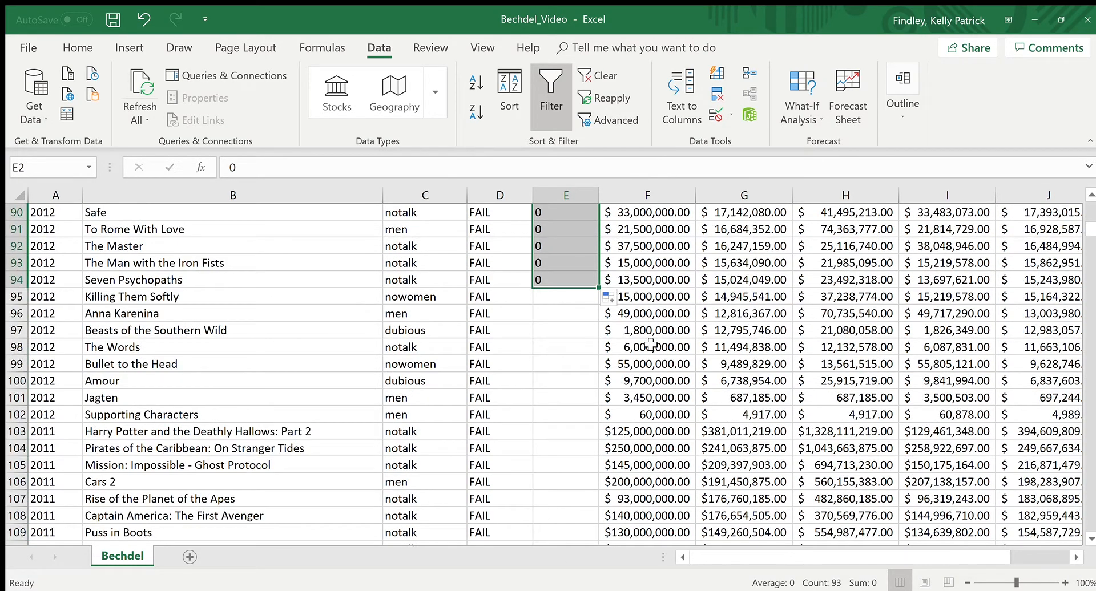
Step: Enter 1 as the Pass_Value of the first PASS movie, The Hunger Games: Catching Fire, in E758
scroll(633, 348, "down", 4)
scroll(618, 354, "up", 4)
scroll(610, 357, "down", 11)
left_click_drag(1087, 235, 1093, 278)
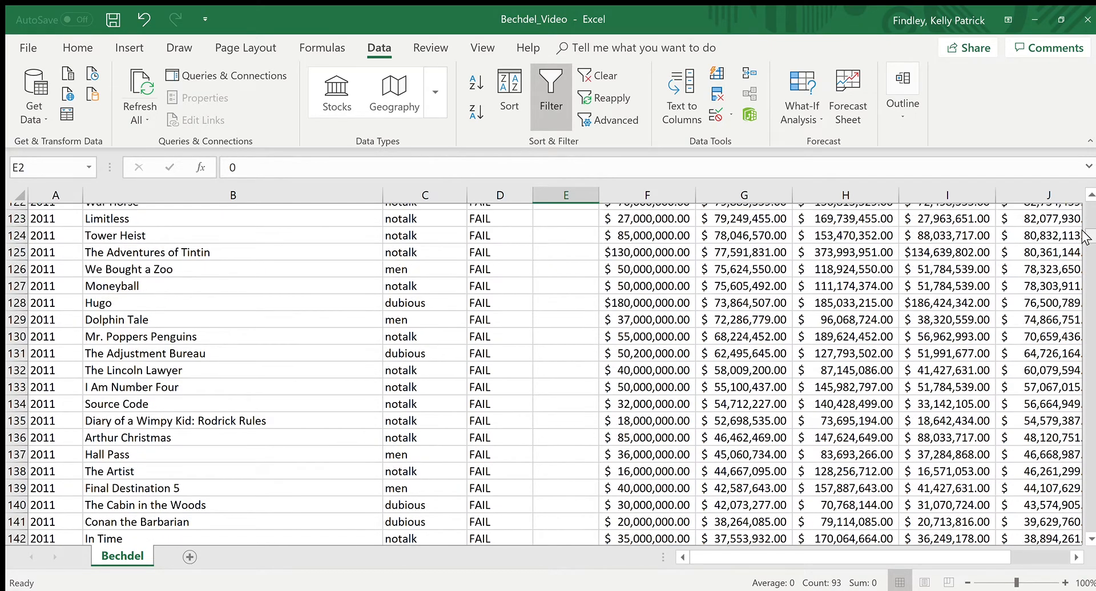
left_click_drag(1092, 398, 1091, 400)
scroll(594, 381, "up", 5)
scroll(594, 382, "up", 14)
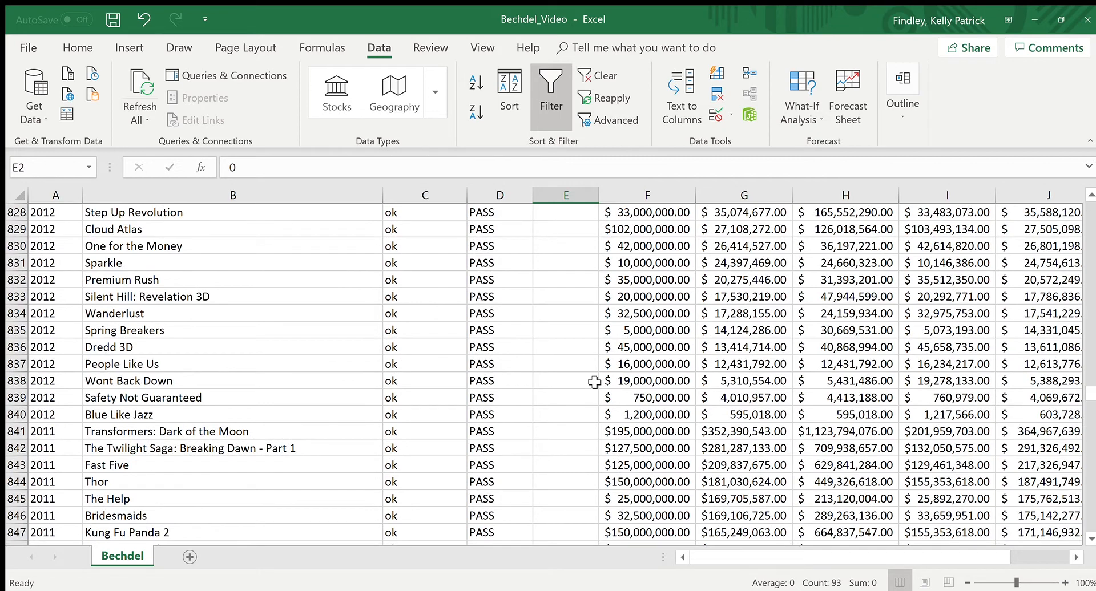
scroll(595, 381, "up", 20)
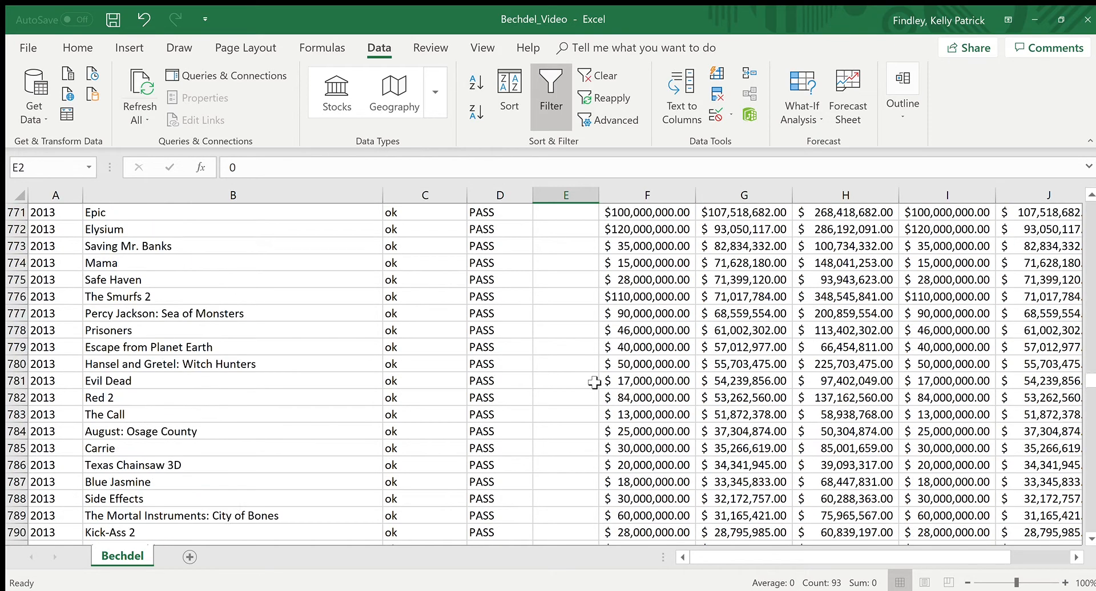
scroll(595, 382, "down", 6)
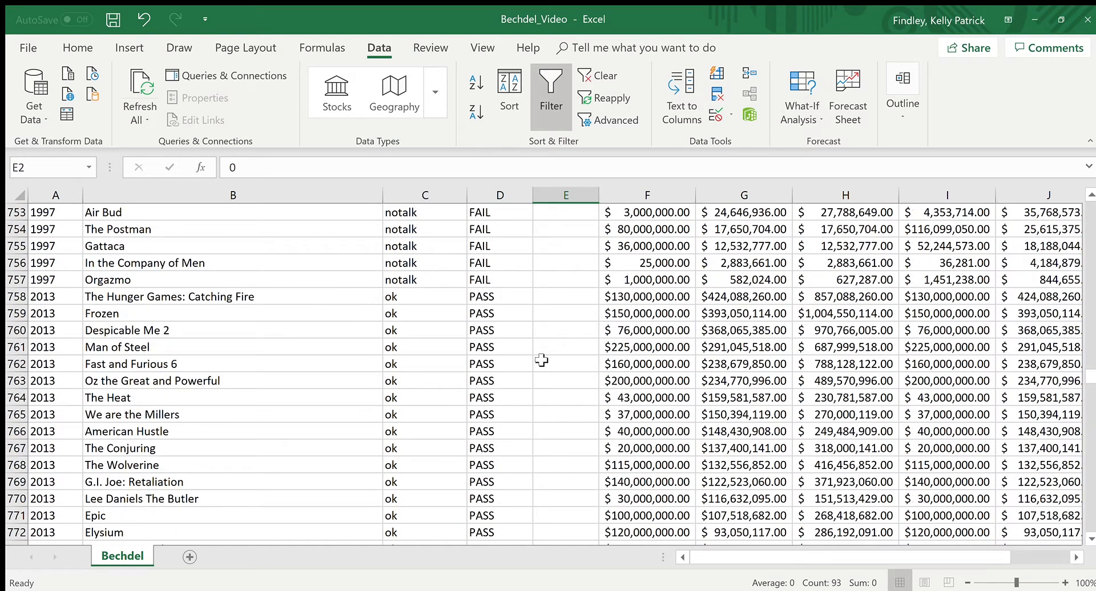
left_click(563, 294)
type("1")
key("Return")
Step: Fill the 1 from E758 down the Pass_Value column to row 861
left_click(585, 293)
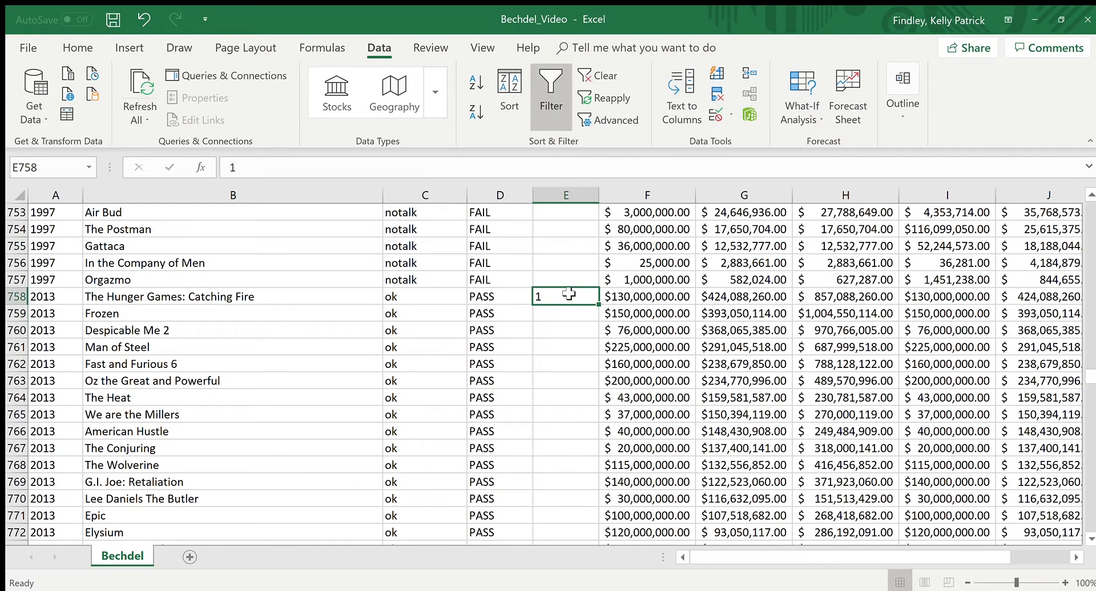
left_click_drag(598, 305, 599, 516)
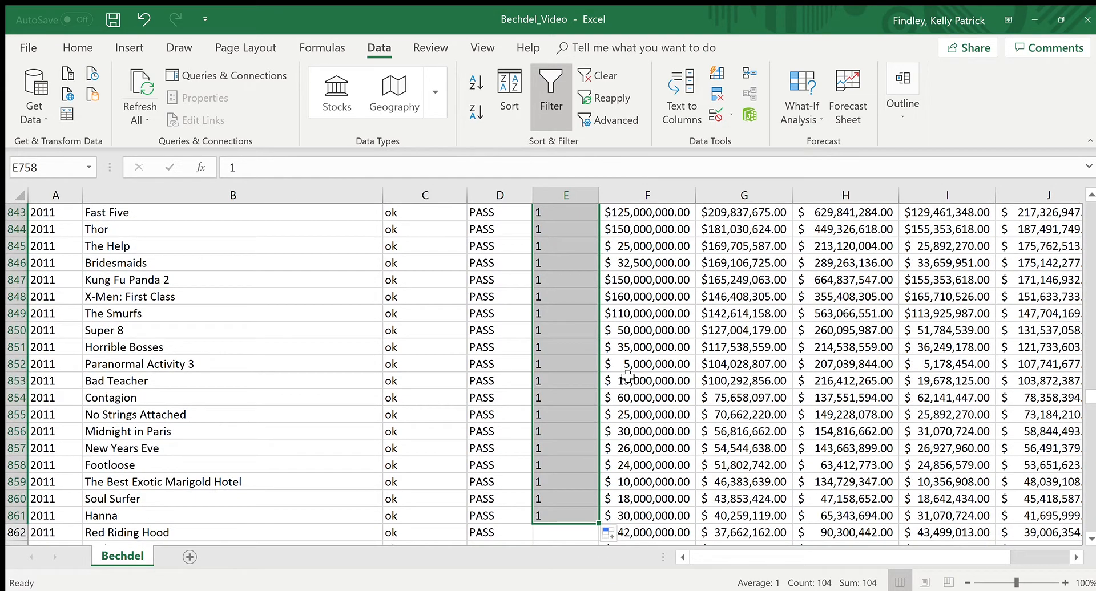
scroll(628, 377, "down", 4)
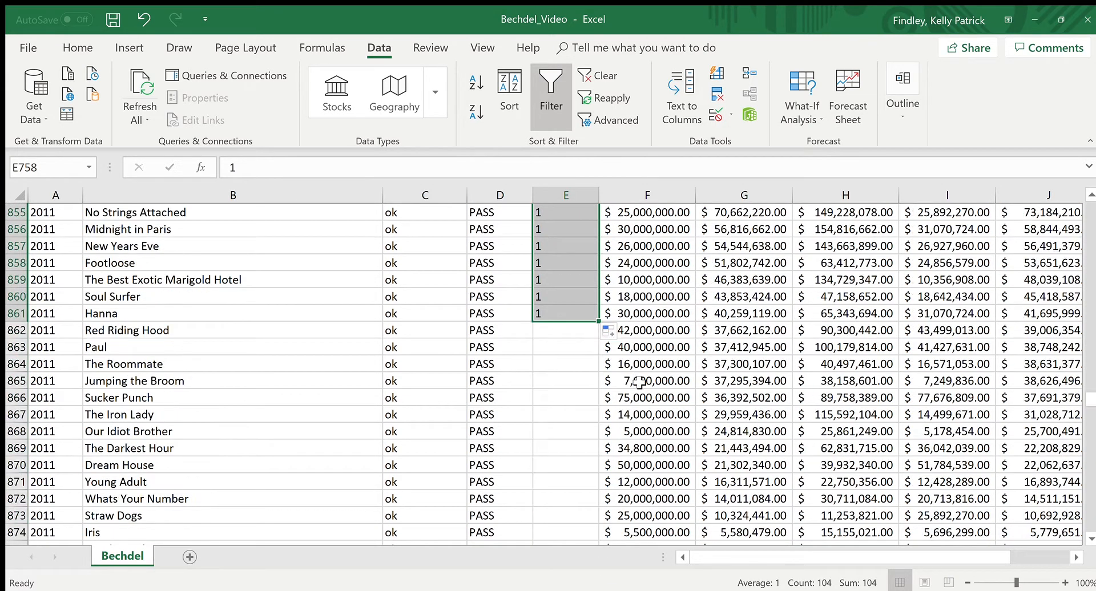
Step: Look at the unfilled PASS rows from 2011 and 2010, and return to the first Pass_Value cell, E2
left_click(1091, 400)
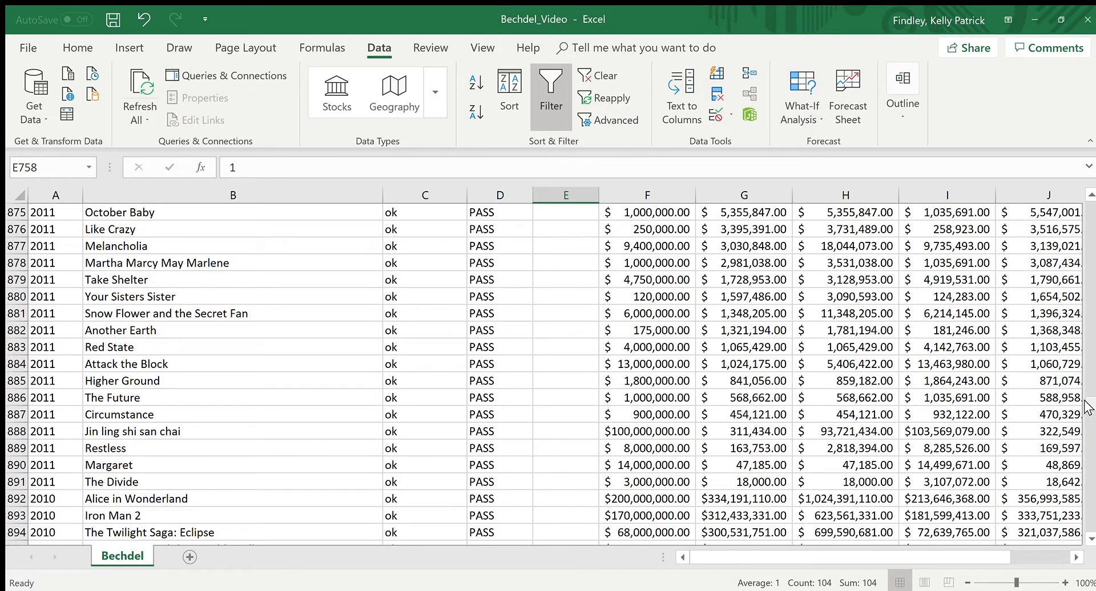
left_click_drag(1091, 404, 1084, 190)
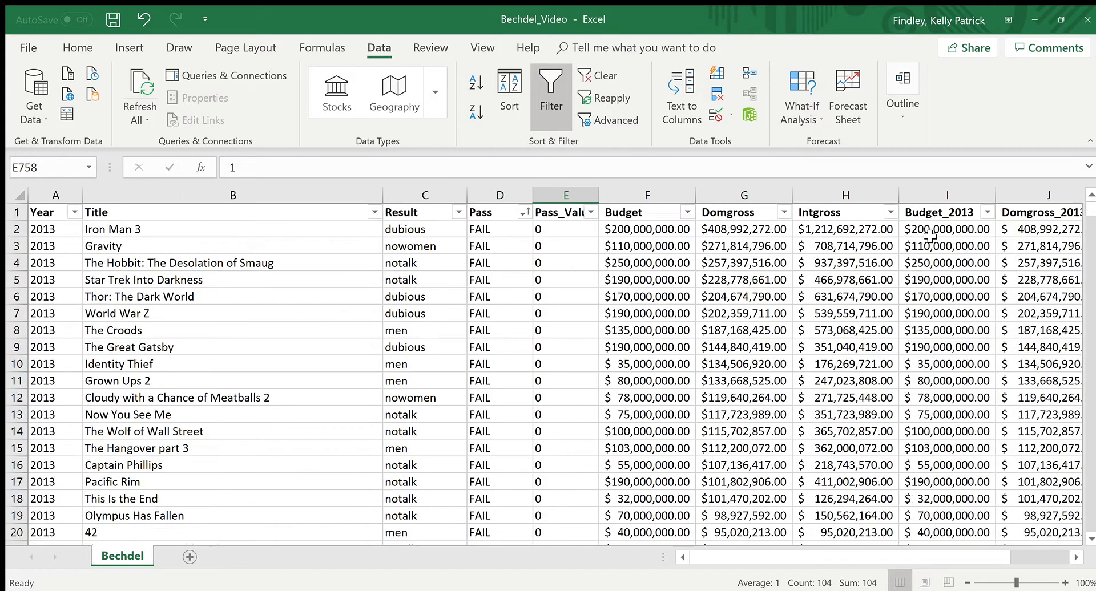
left_click(578, 230)
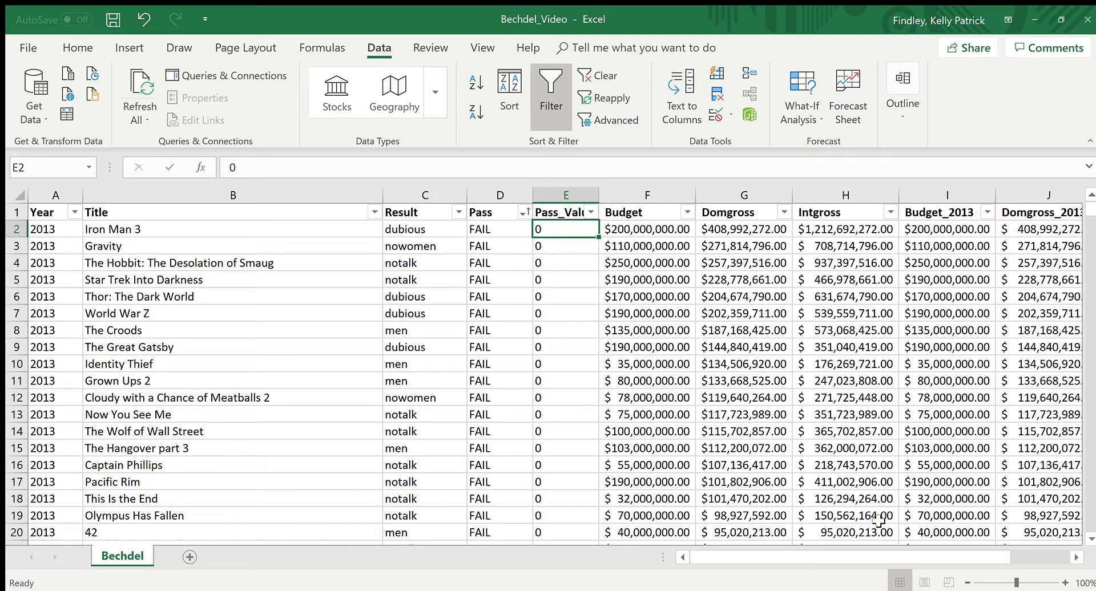